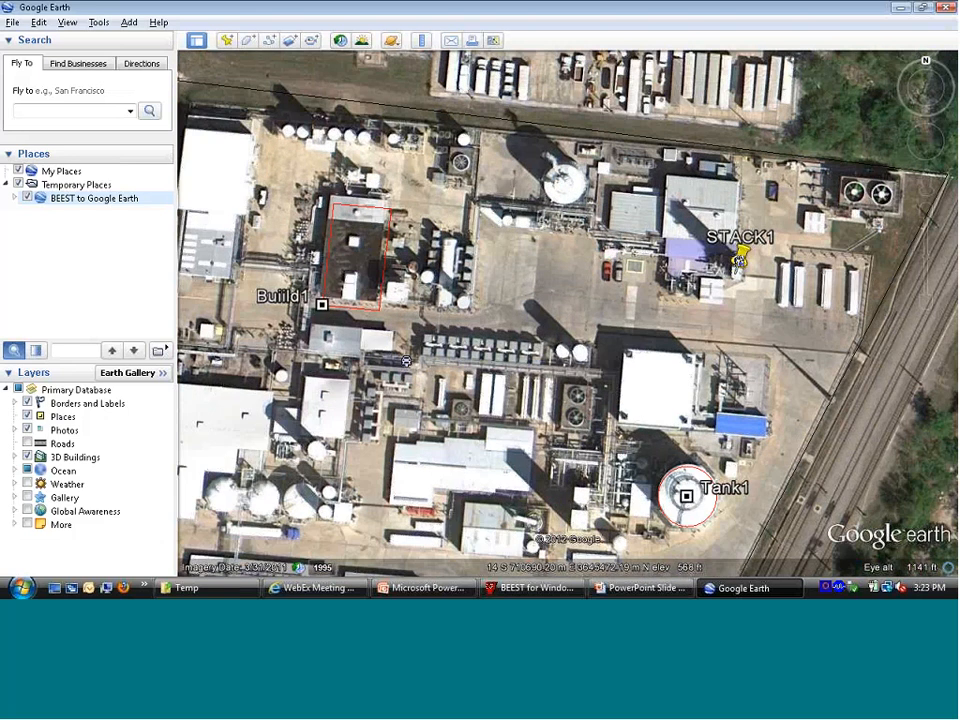
Step: Open the STACK1 placemark's properties, move its pin slightly south on the map and save the new position
right_click(744, 268)
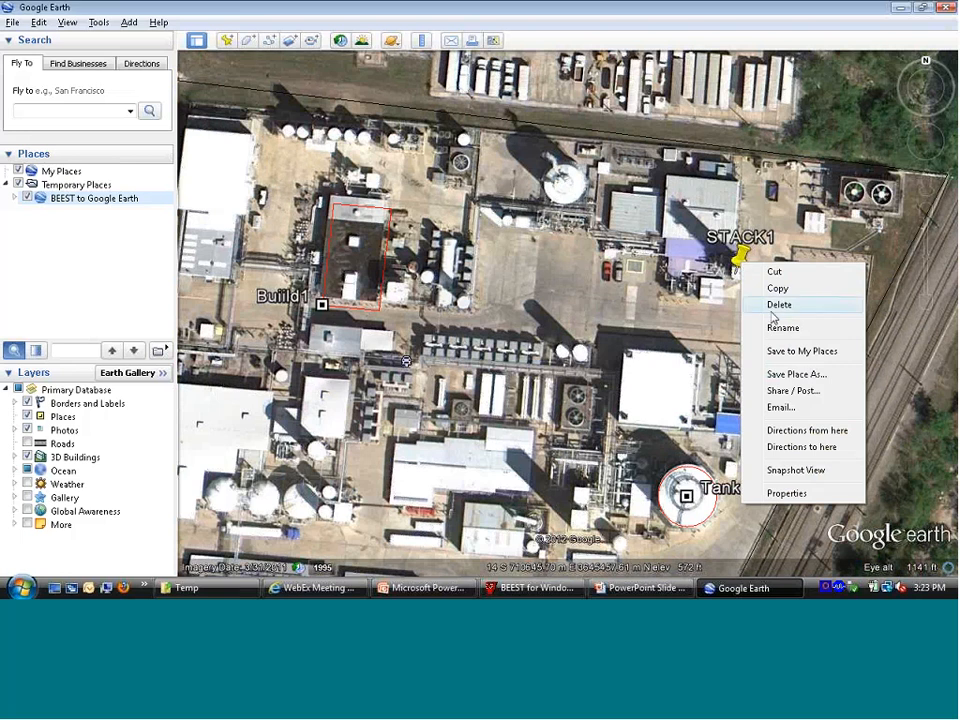
left_click(786, 493)
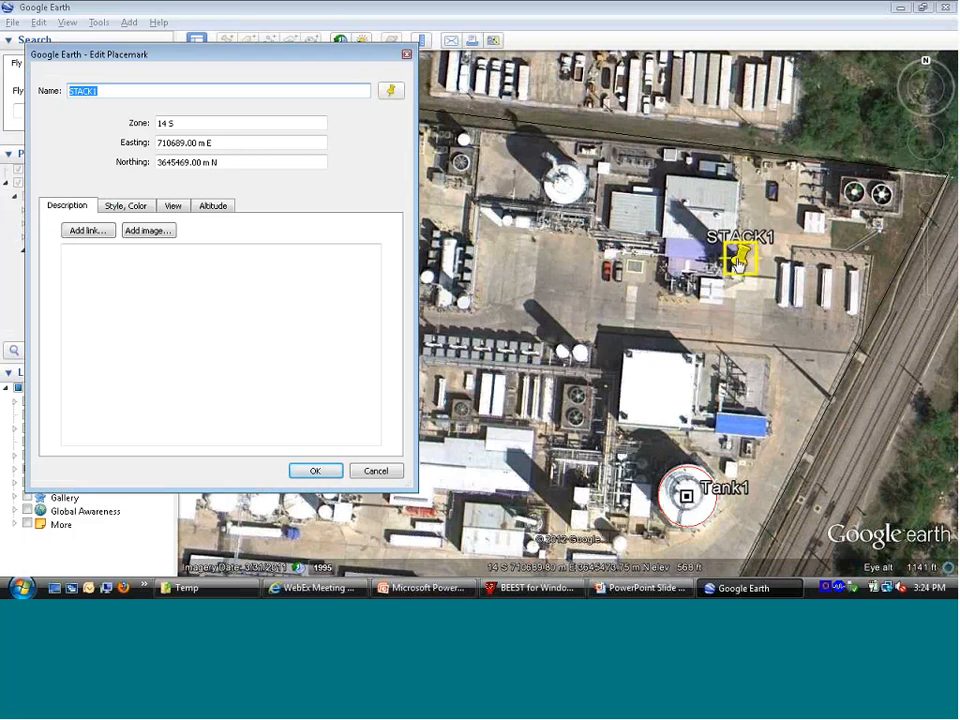
mouse_move(737, 262)
left_mouse_down()
mouse_move(744, 252)
mouse_move(739, 283)
left_mouse_up()
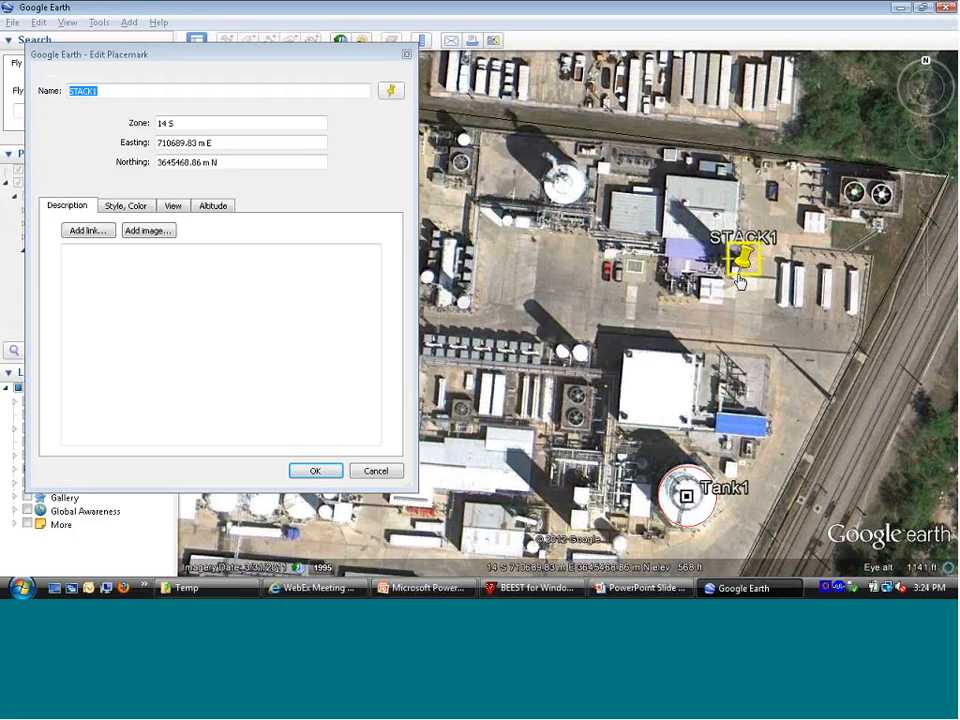
left_click(326, 471)
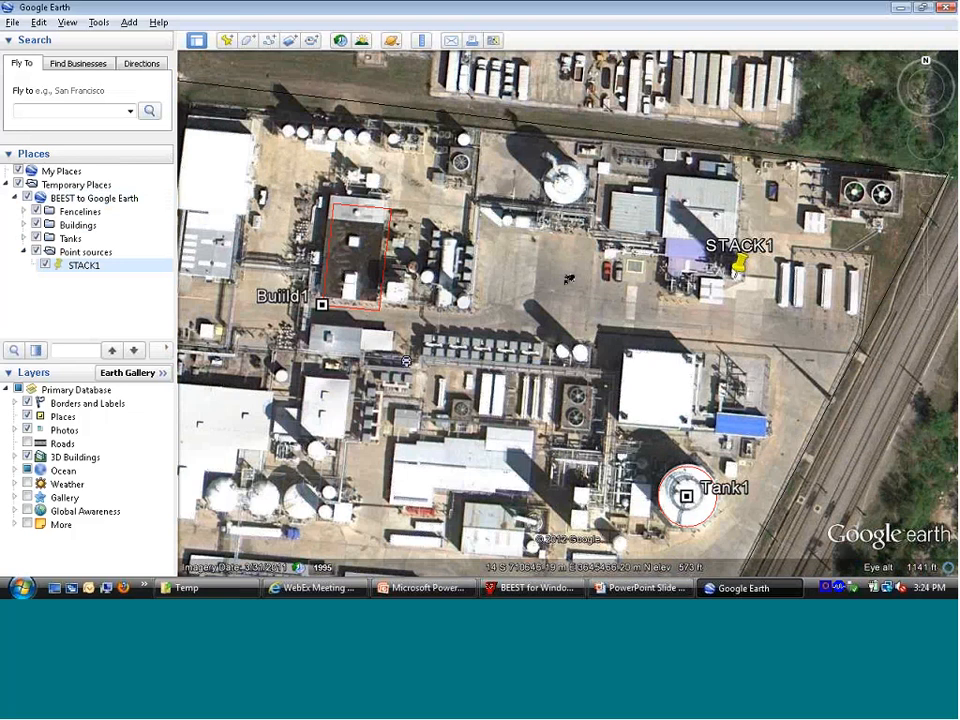
Step: Expand the Fencelines, Buildings and Tanks folders of BEEST to Google Earth to show the objects inside them
left_click(24, 211)
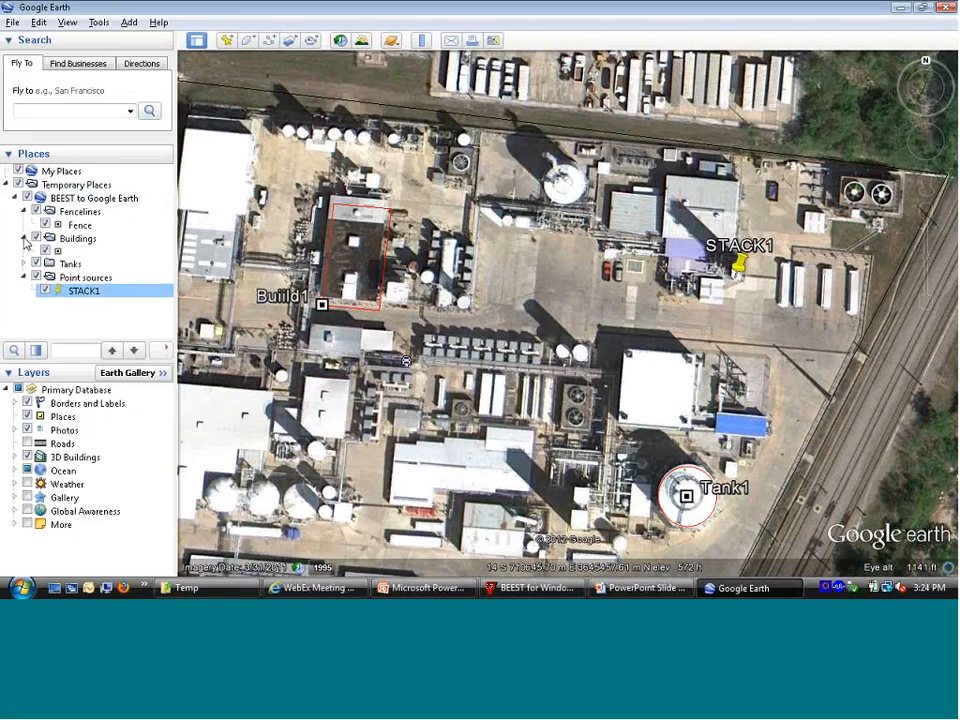
left_click(24, 238)
left_click(24, 265)
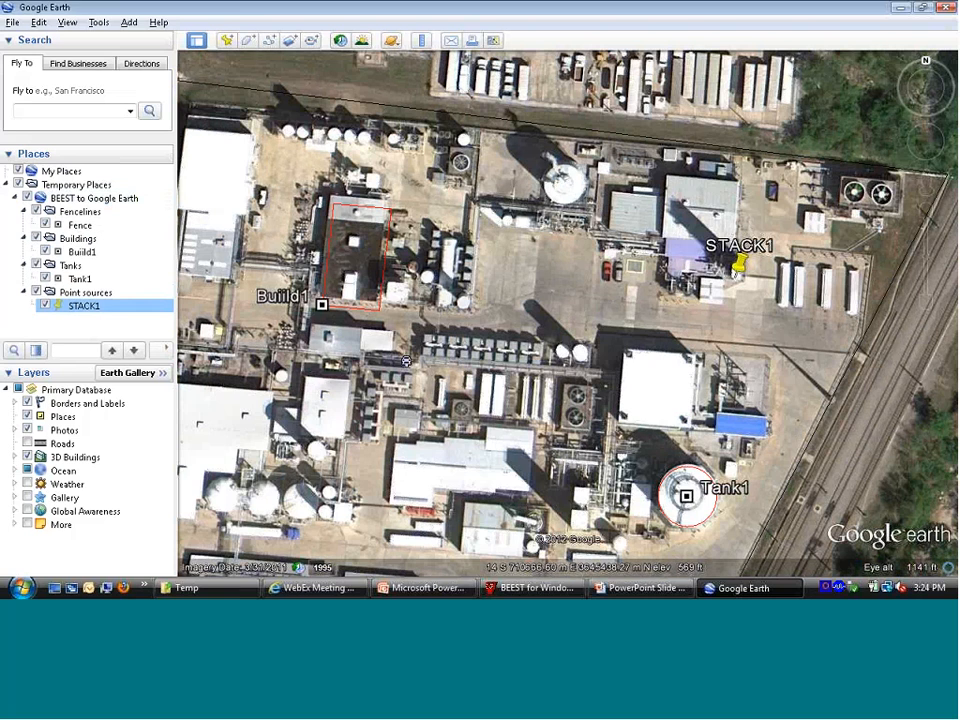
Step: Add a new placemark and position it west of Tank1, at about 710649 m E, 3645405 m N
left_click(645, 376)
left_click_drag(645, 376, 640, 324)
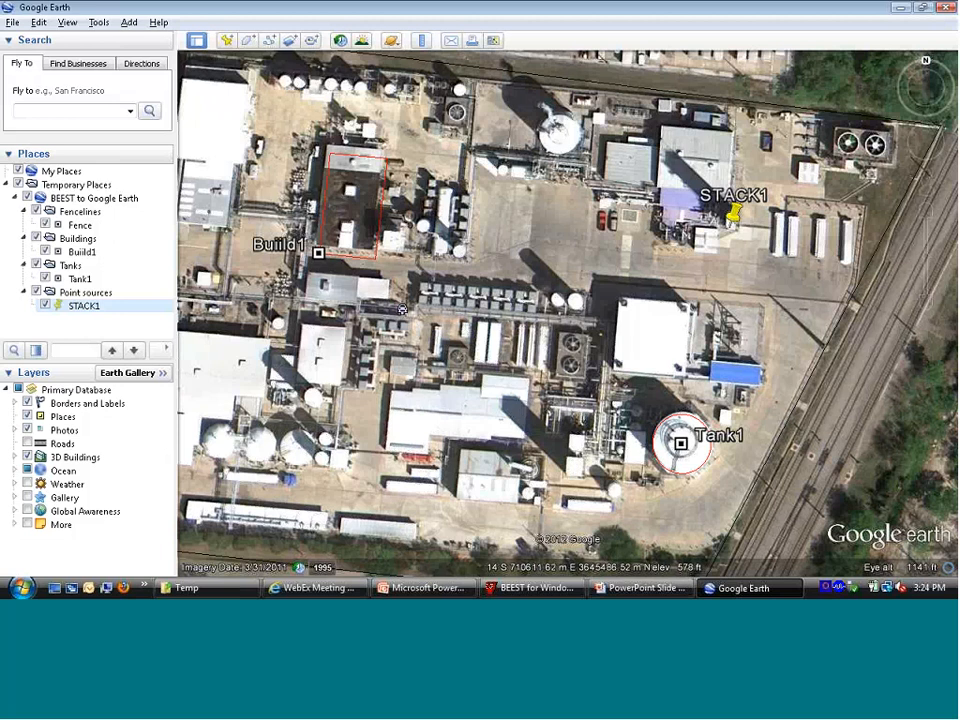
left_click(228, 42)
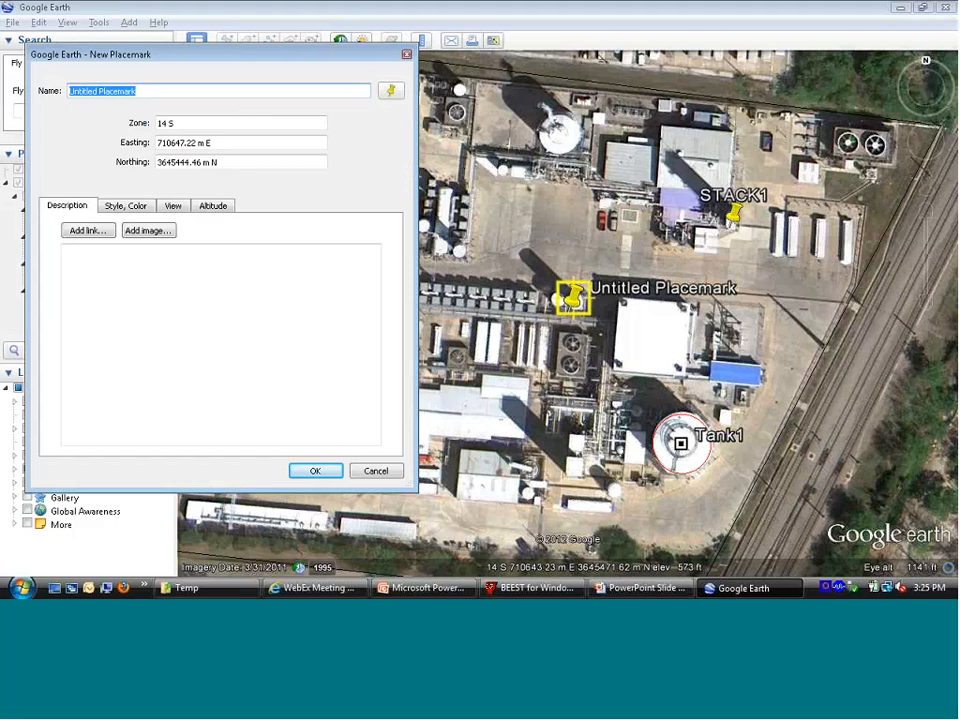
left_click(577, 299)
left_click_drag(577, 299, 575, 476)
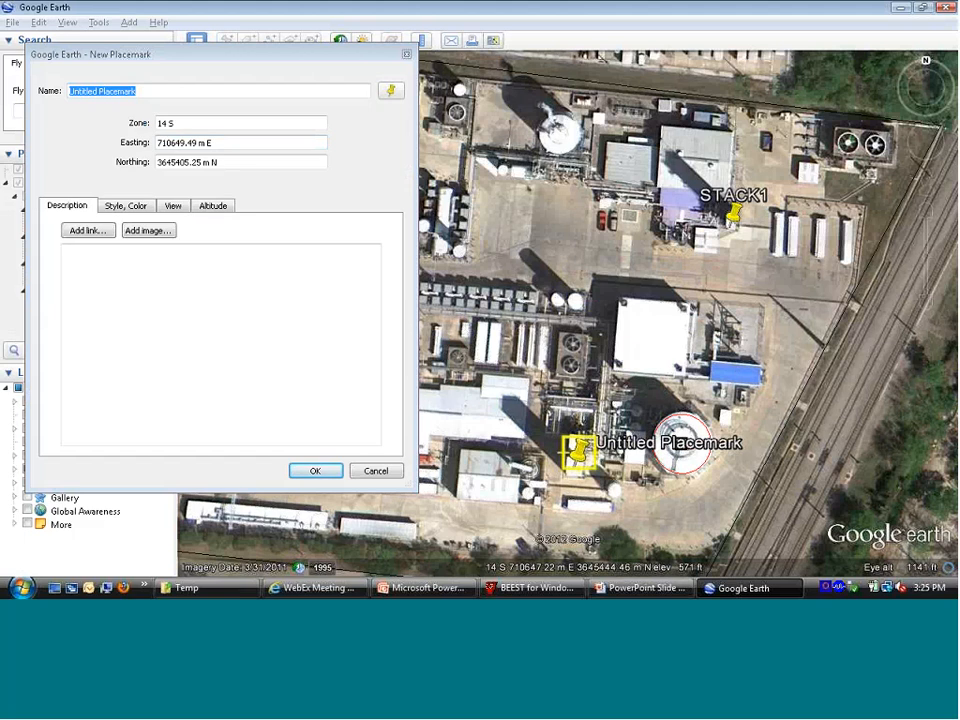
Step: Name the new placemark STACK2 and save it
left_click(208, 92)
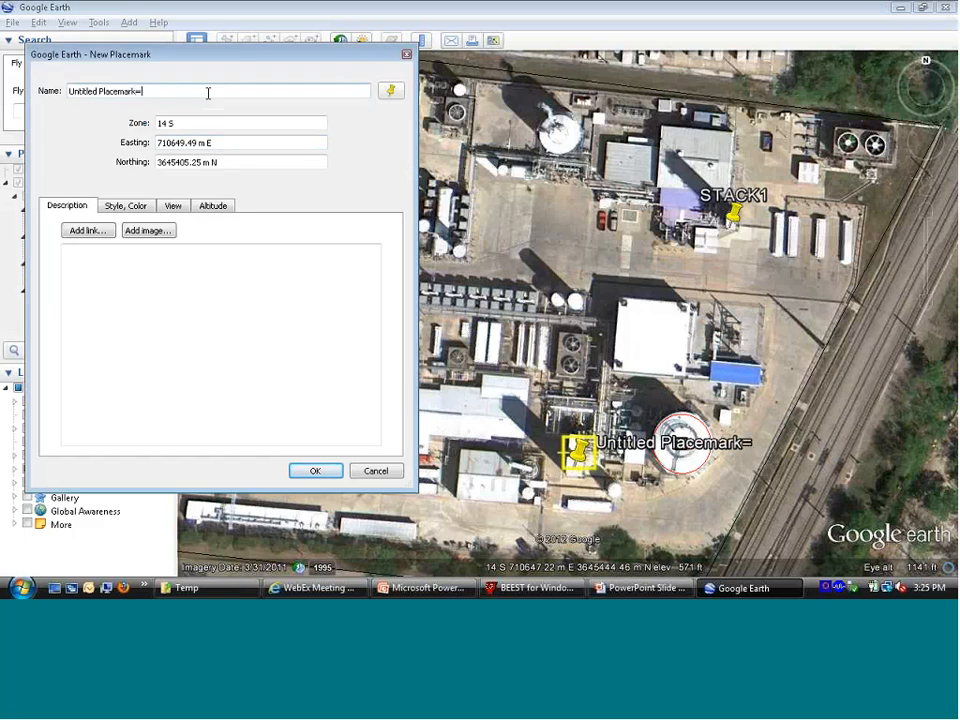
key("BackSpace")
key("BackSpace")
key("BackSpace")
key("BackSpace")
key("BackSpace")
key("BackSpace")
key("BackSpace")
key("BackSpace")
key("BackSpace")
key("BackSpace")
key("BackSpace")
key("BackSpace")
key("BackSpace")
key("BackSpace")
key("BackSpace")
key("BackSpace")
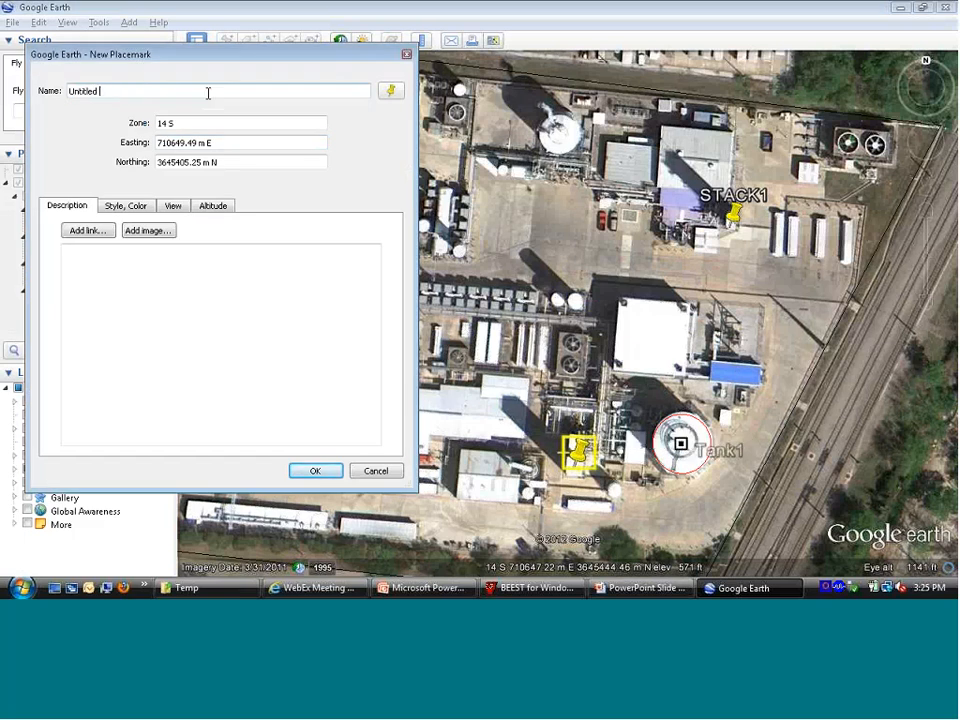
key("BackSpace")
key("BackSpace")
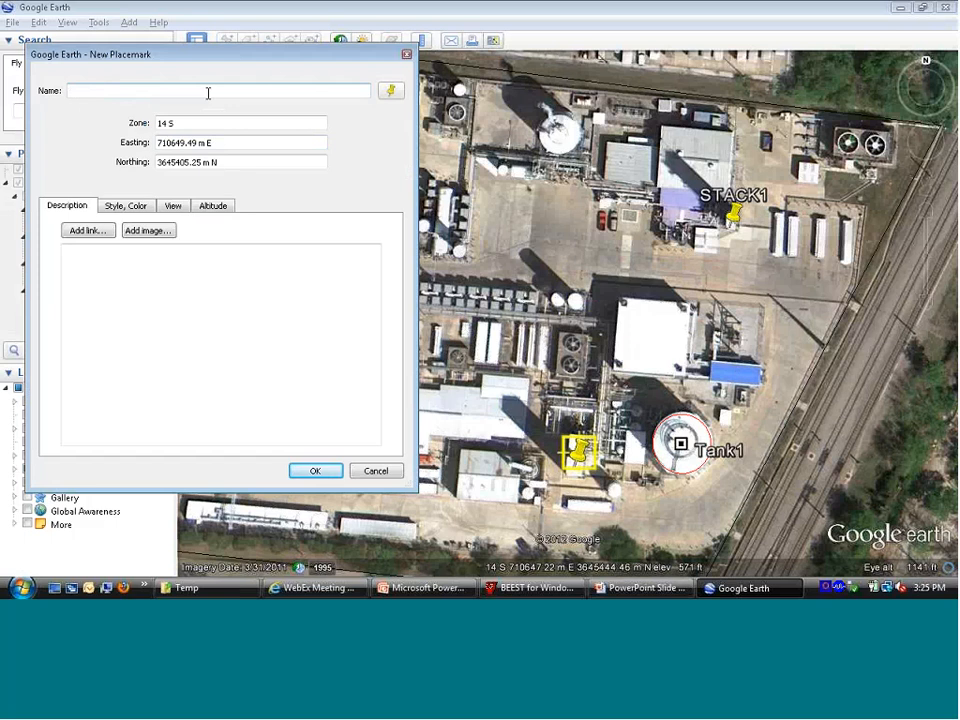
type("STACK2")
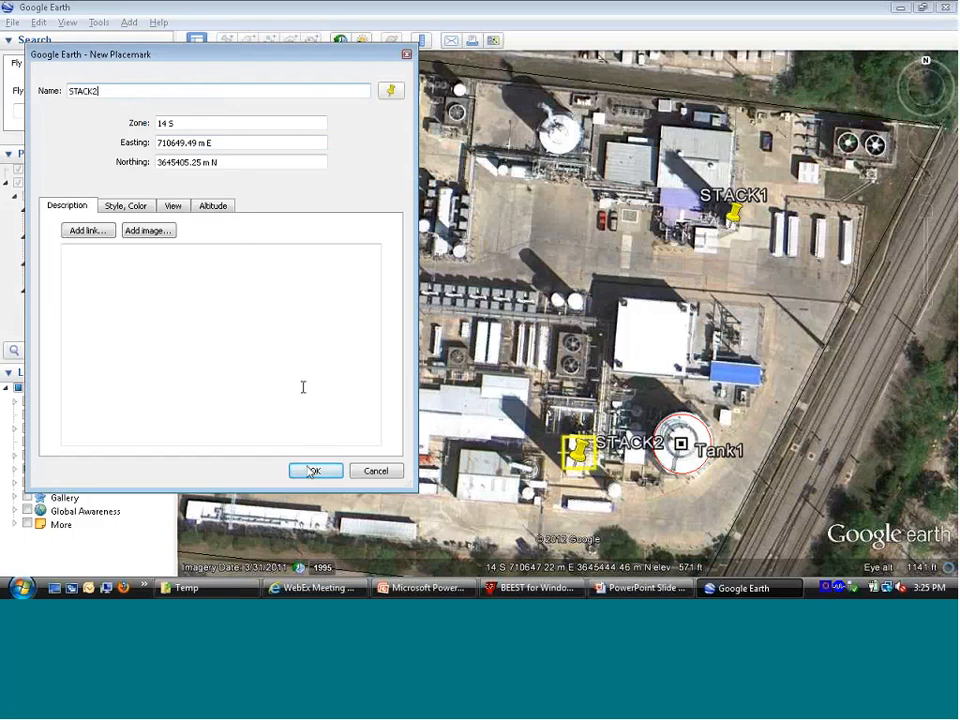
key("Return")
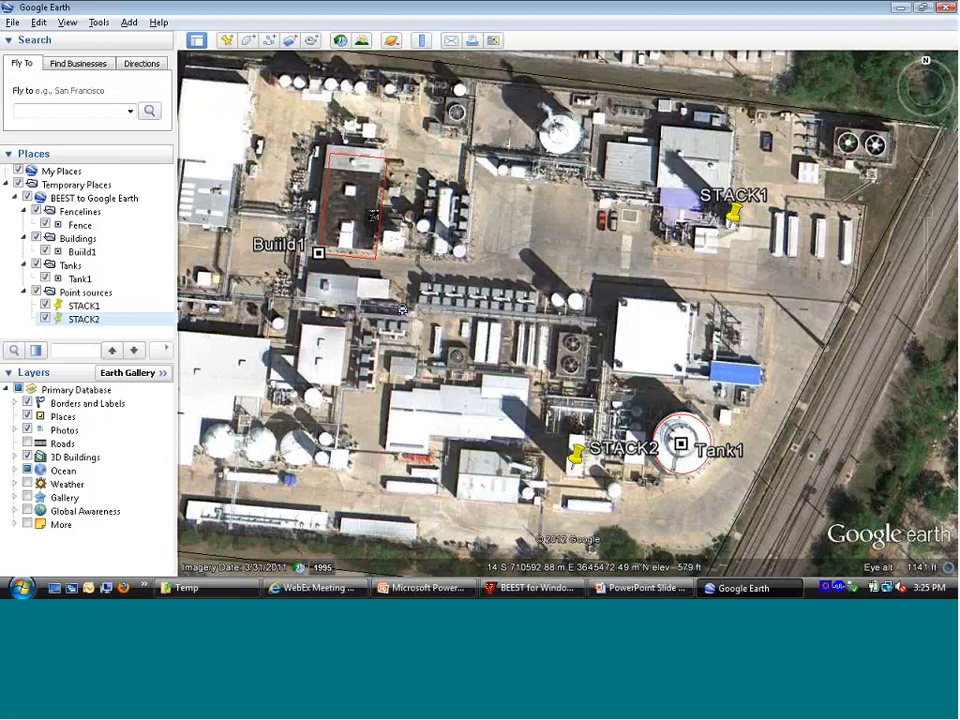
Step: Try to move the north-west corner of the Buiild1 outline onto the building's actual corner
left_click_drag(501, 276, 673, 372)
right_click(489, 349)
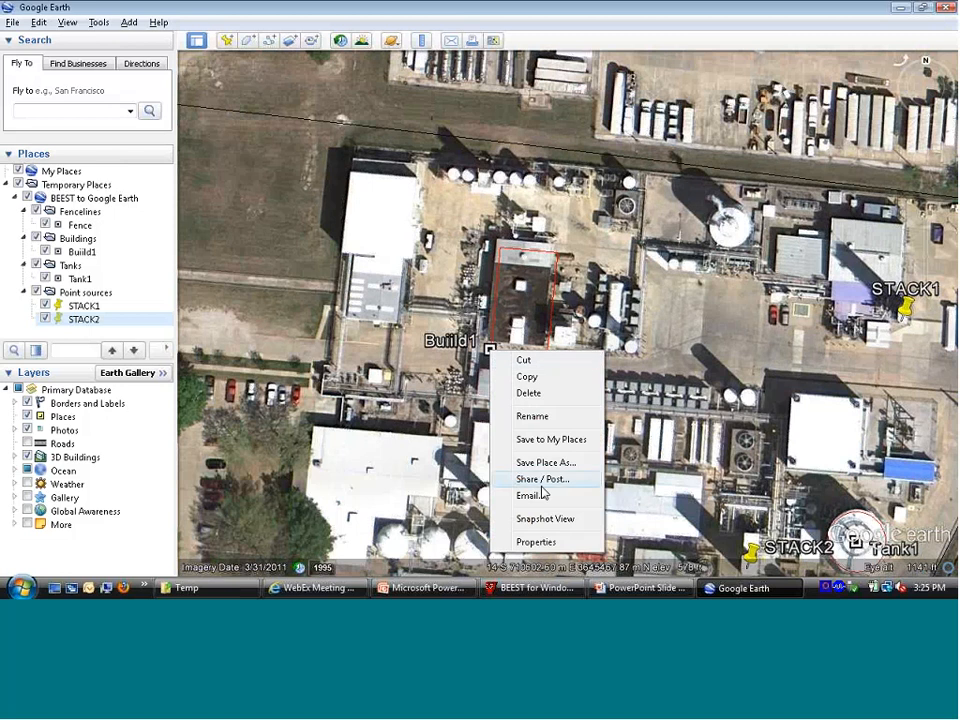
left_click(537, 543)
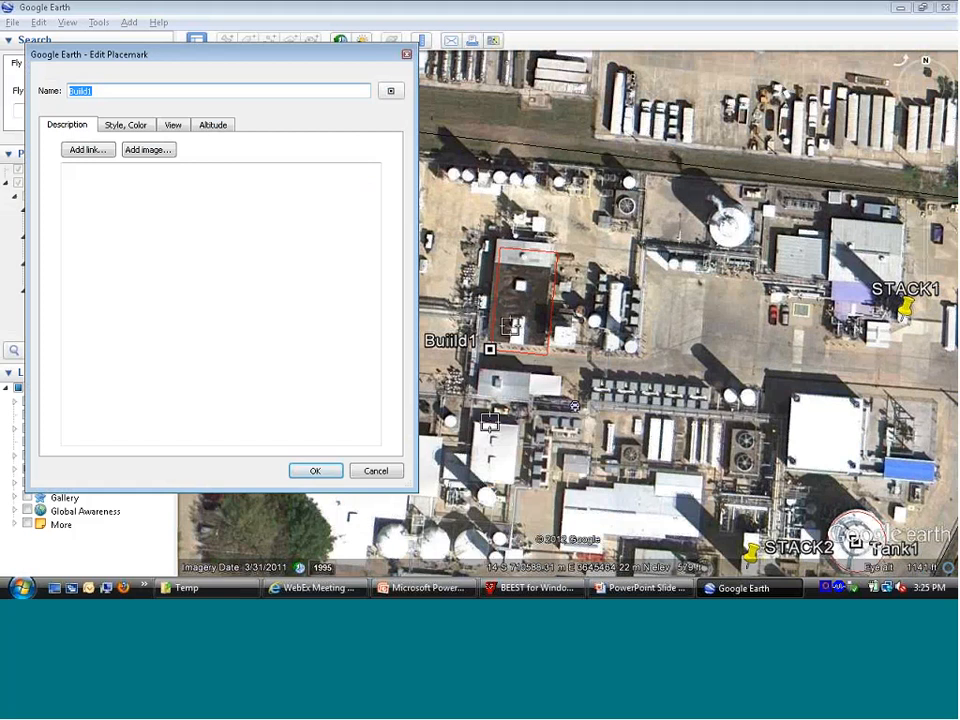
left_click(503, 256)
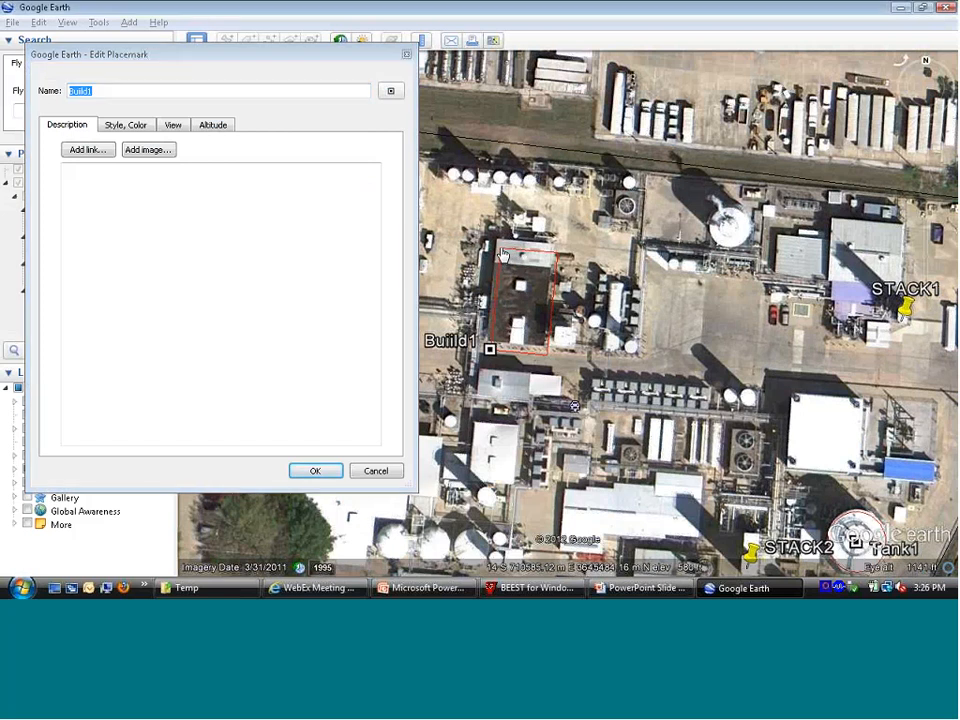
left_click_drag(503, 256, 500, 250)
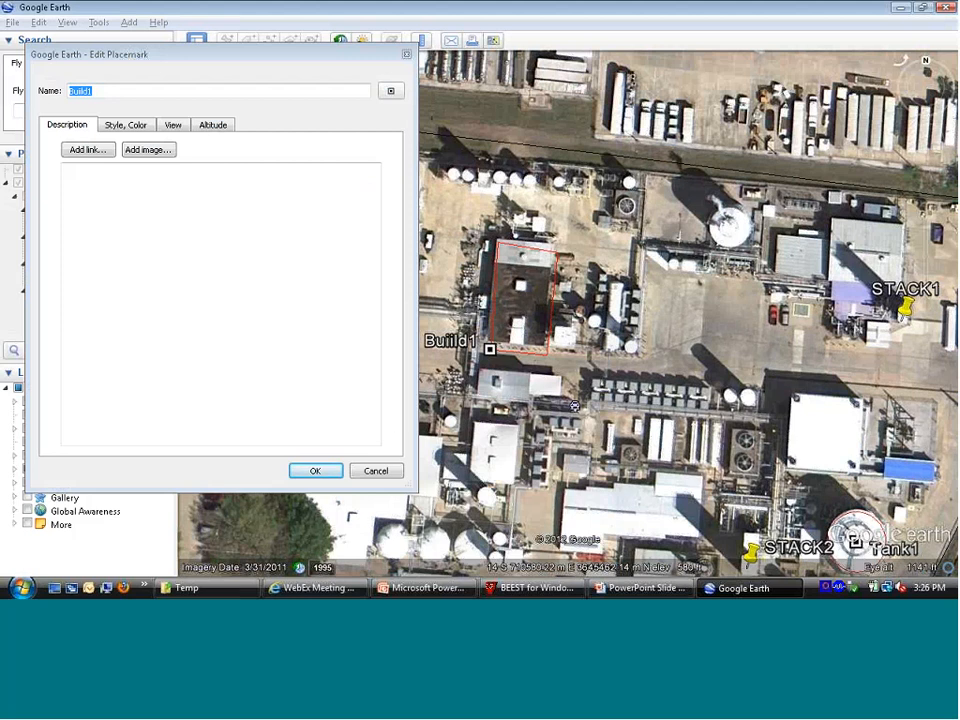
left_click(376, 471)
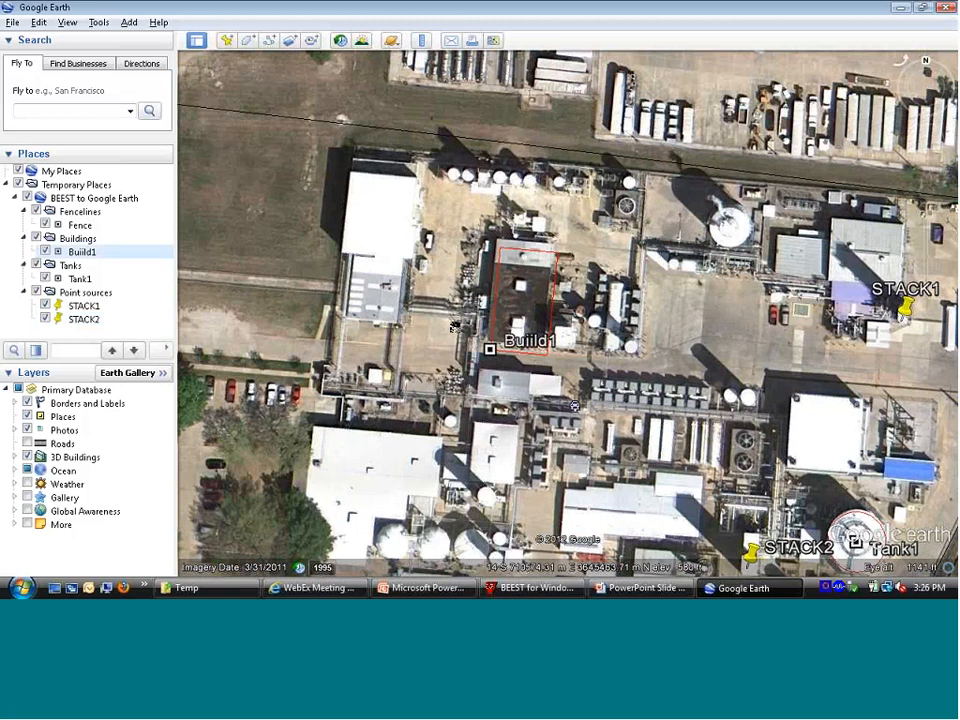
Step: Hide the Buiild1 outline and start a new polygon named BUILD2
left_click(44, 252)
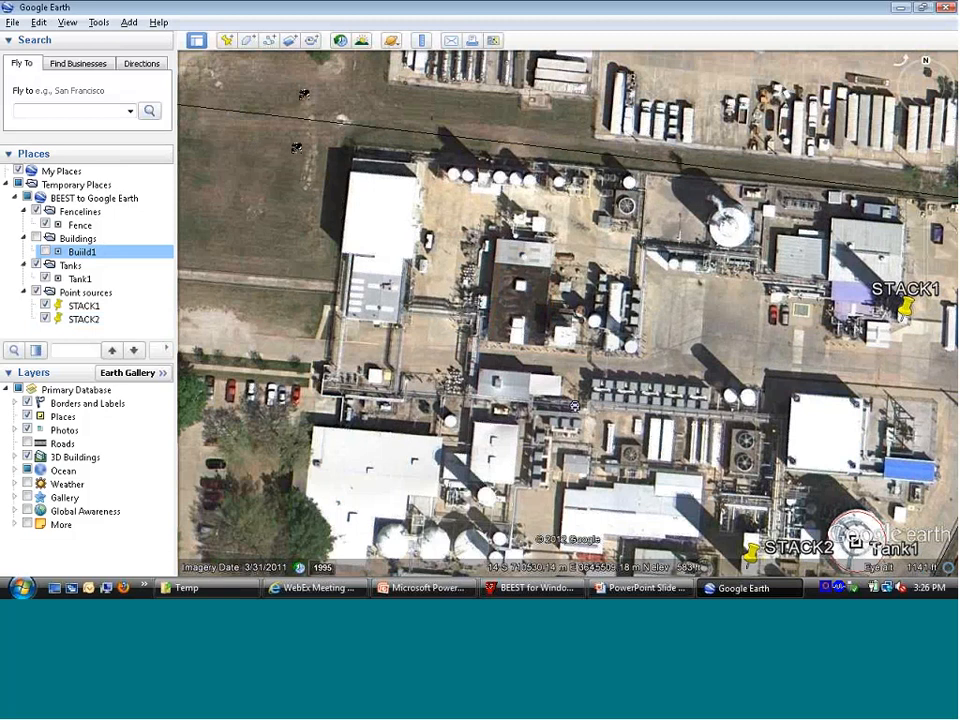
left_click(250, 42)
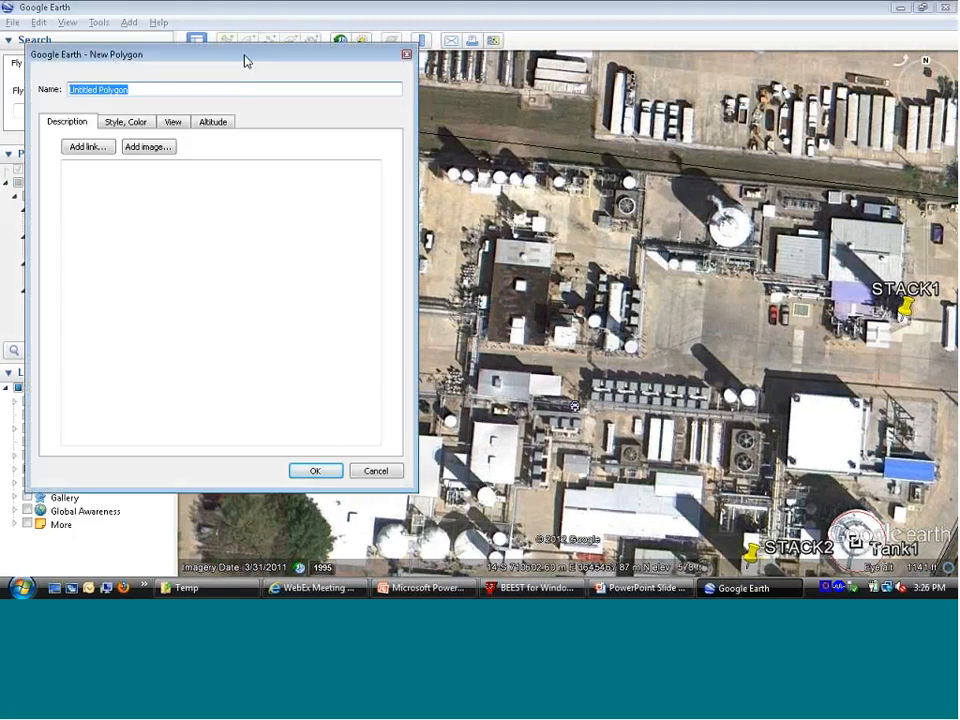
left_click(229, 88)
key("BackSpace")
key("BackSpace")
key("BackSpace")
key("ctrl+a")
type("BUILD")
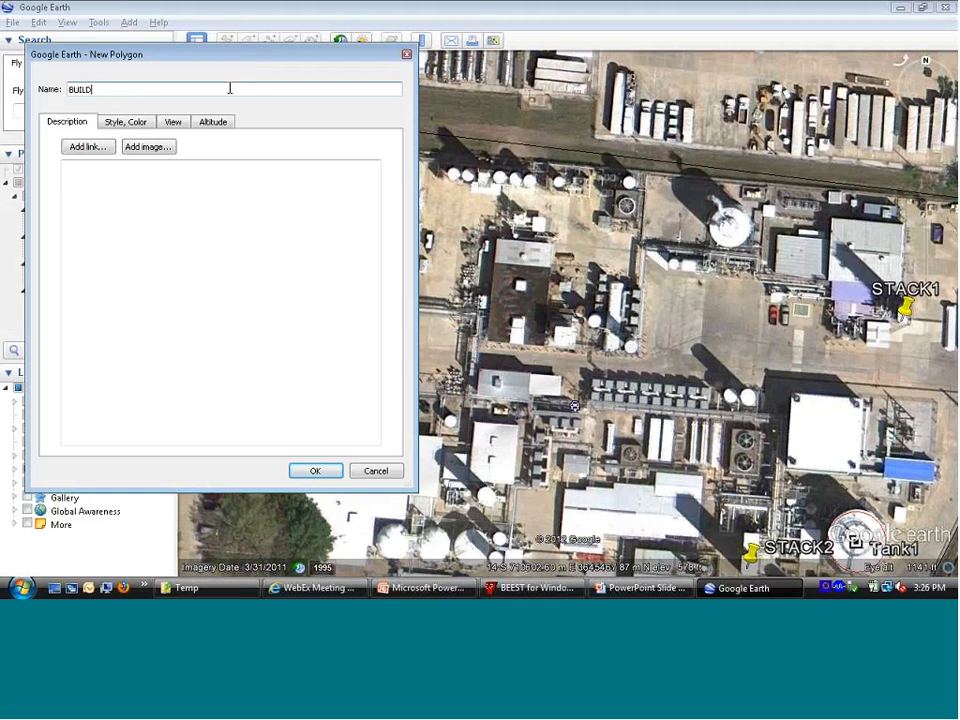
type("2")
Step: Style the BUILD2 polygon as Outlined with a yellow line colour
left_click(146, 125)
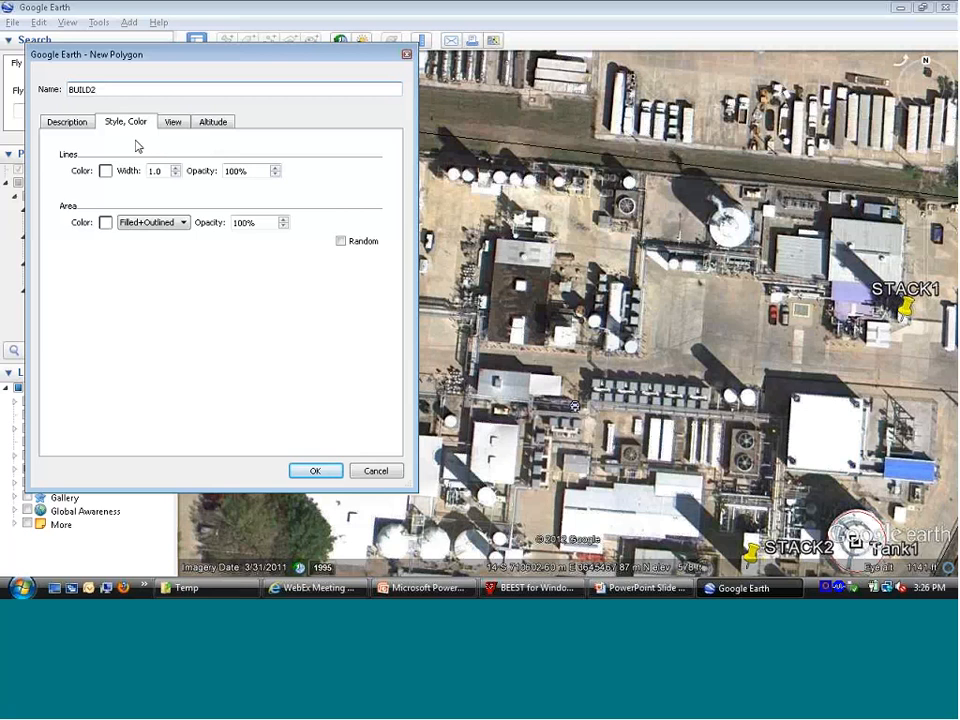
left_click(184, 228)
left_click(160, 243)
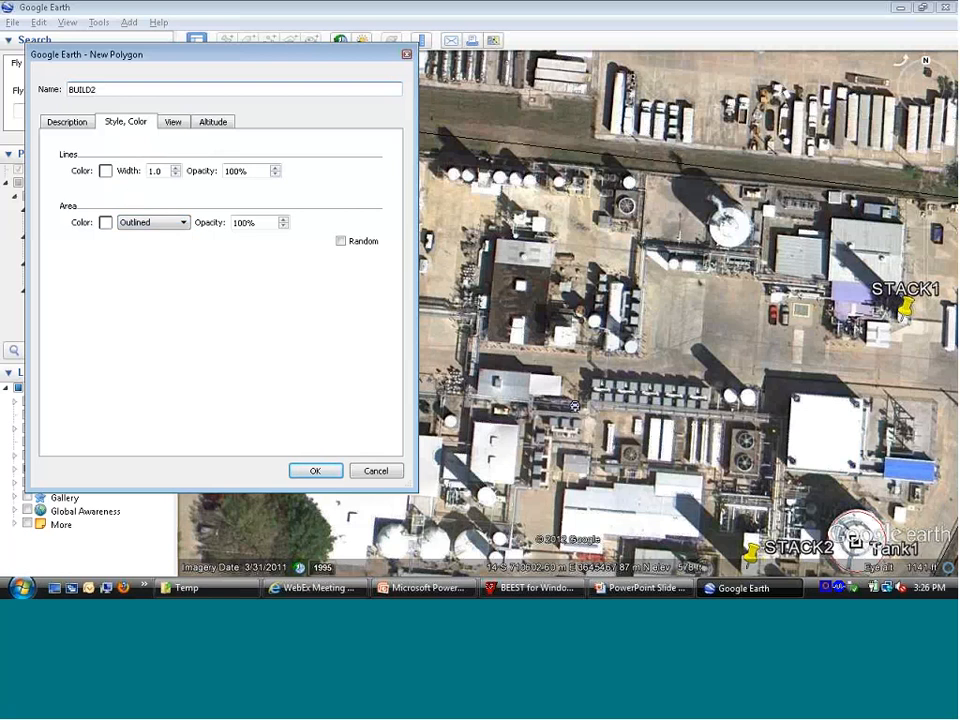
left_click(105, 171)
left_click(110, 165)
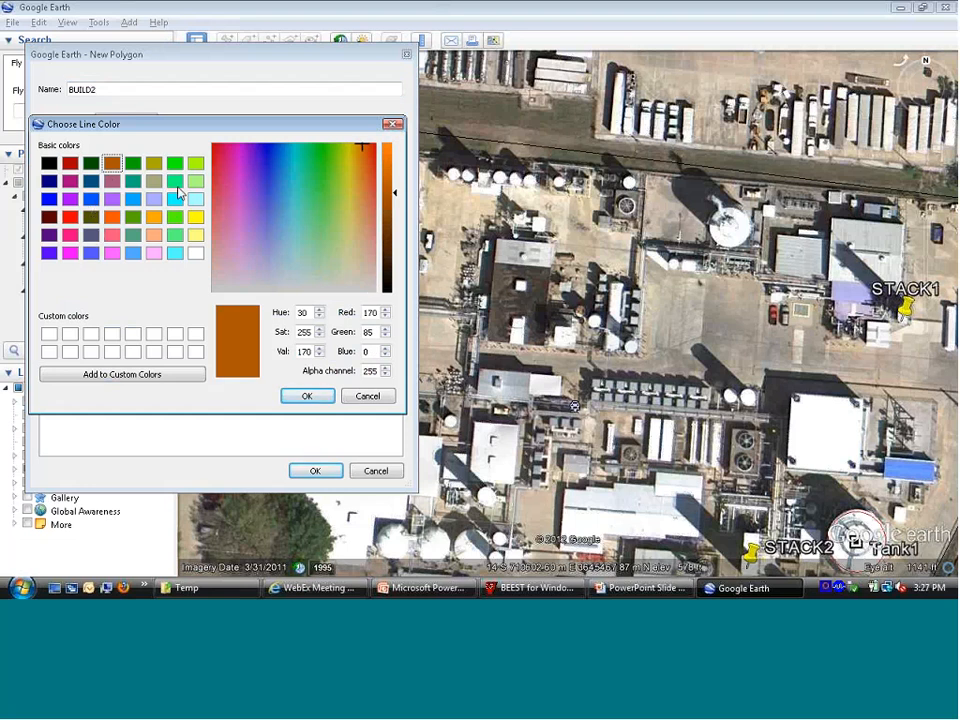
left_click(196, 219)
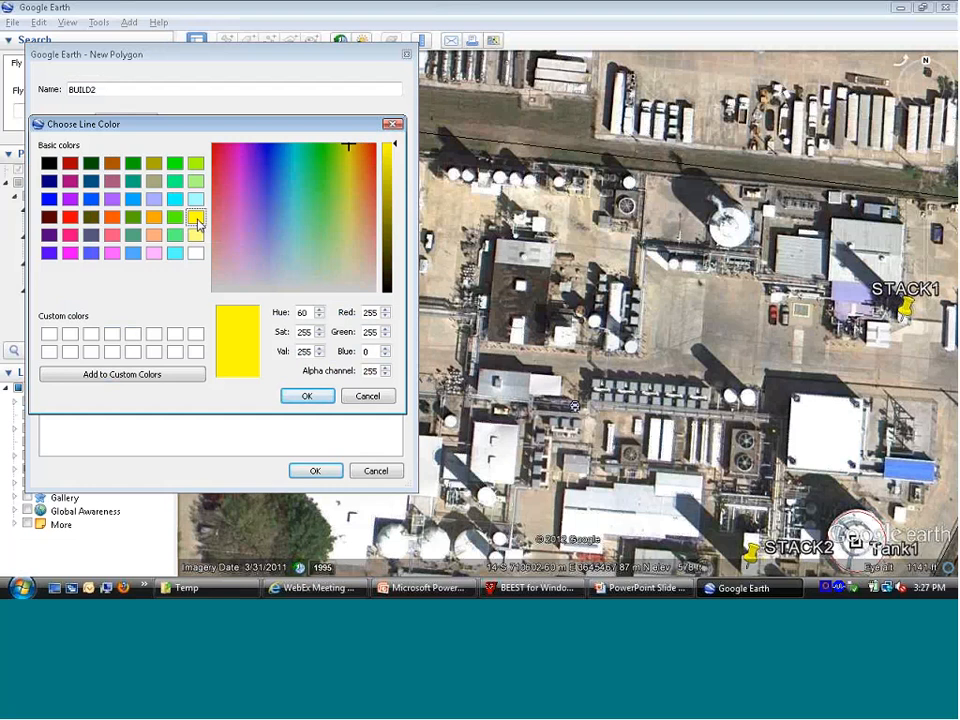
left_click(307, 396)
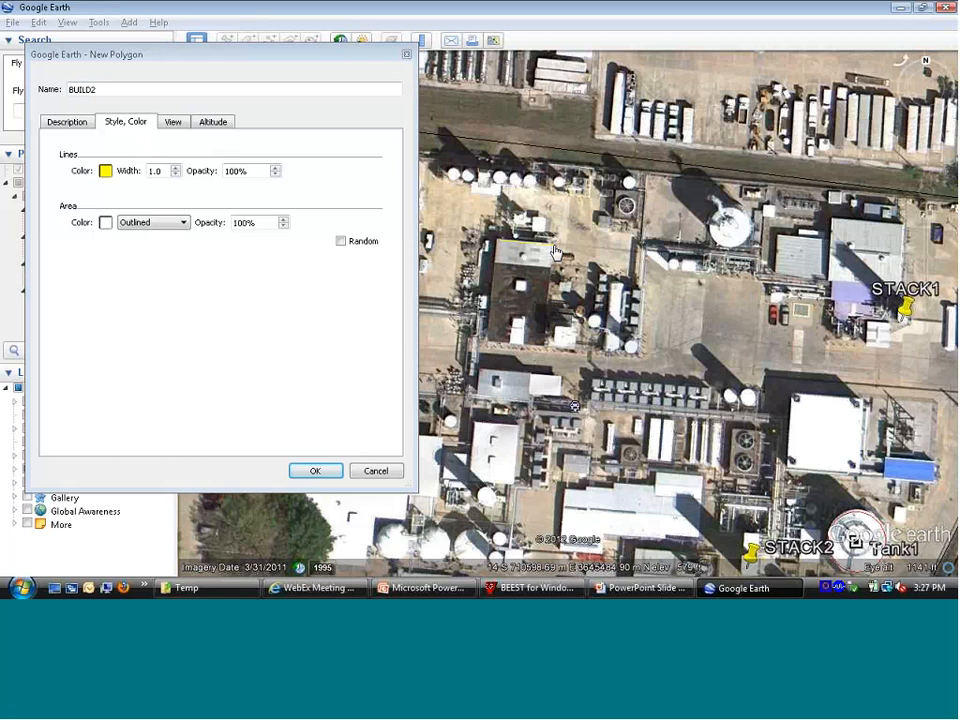
Step: Trace the corners of the dark-roofed building with the BUILD2 polygon and save it
left_click(546, 352)
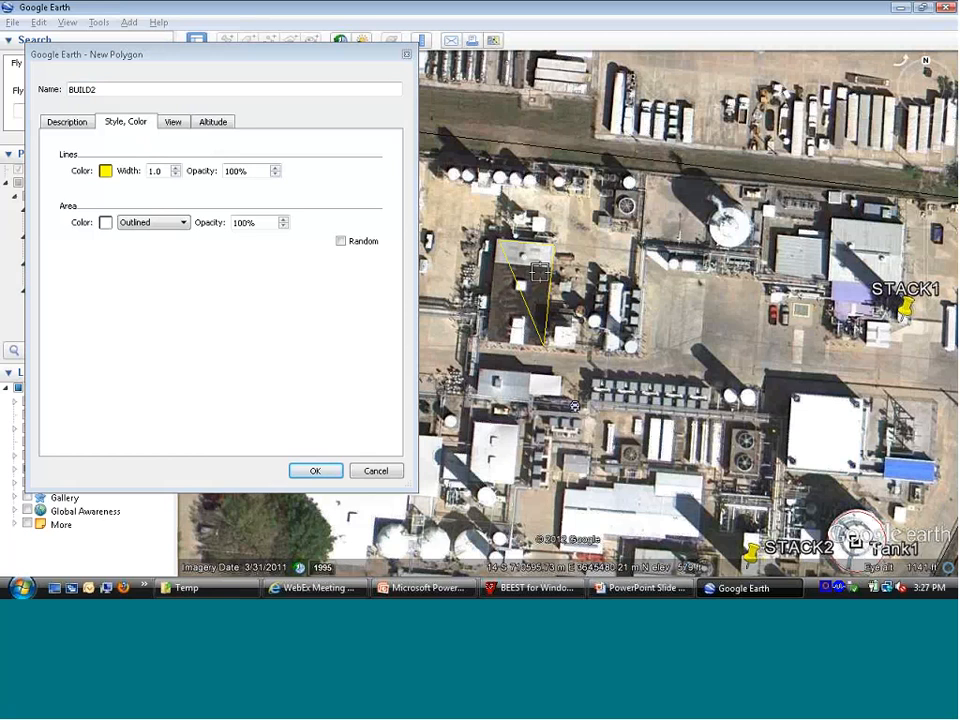
left_click(508, 253)
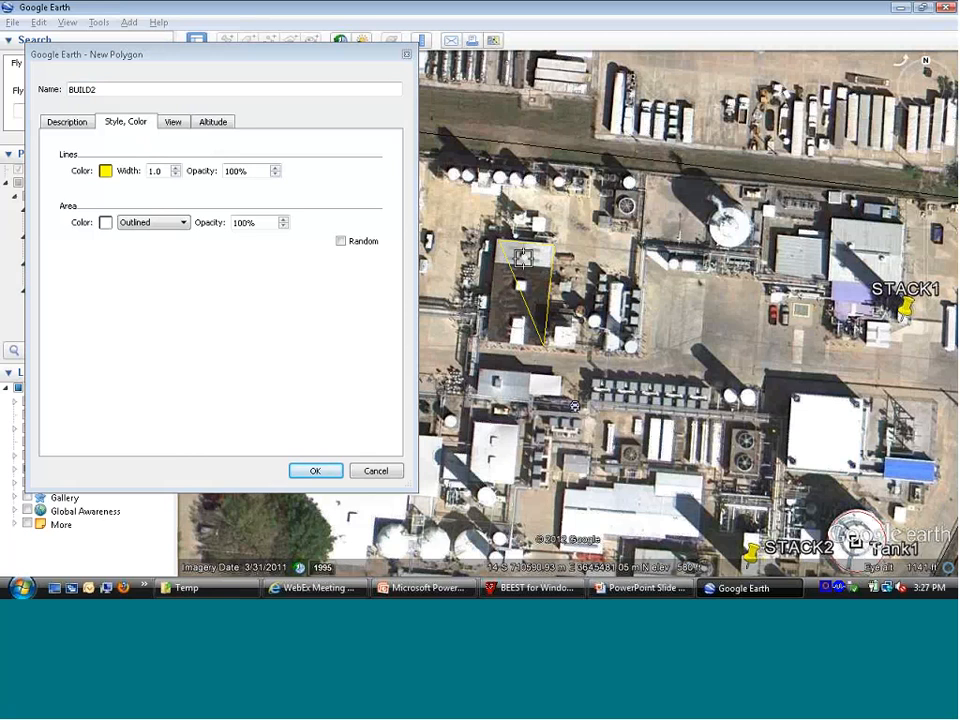
left_click(490, 344)
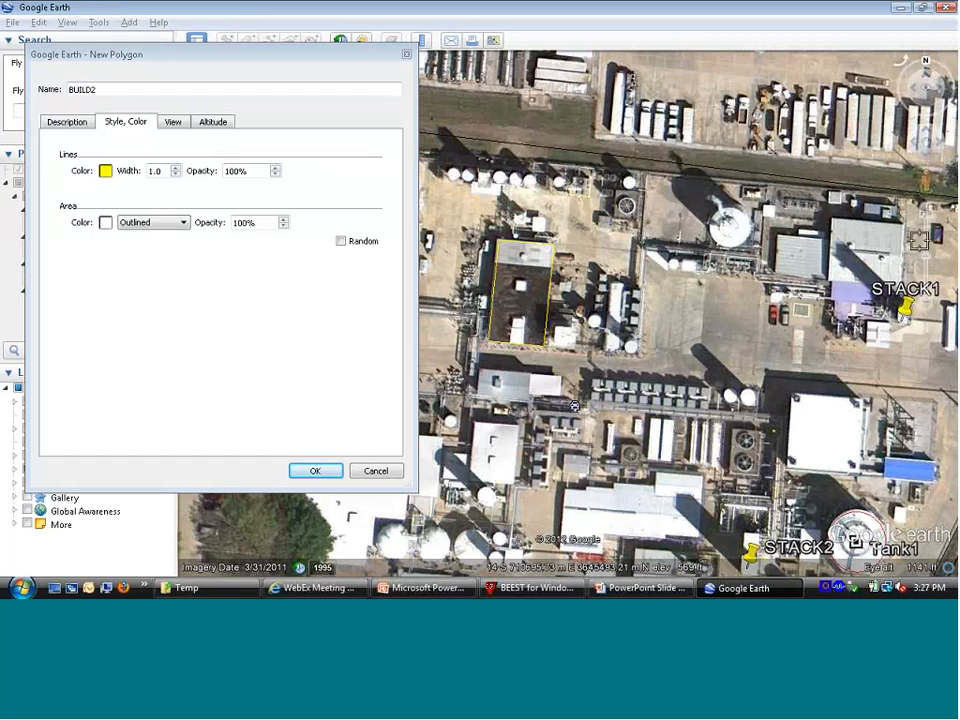
mouse_move(929, 214)
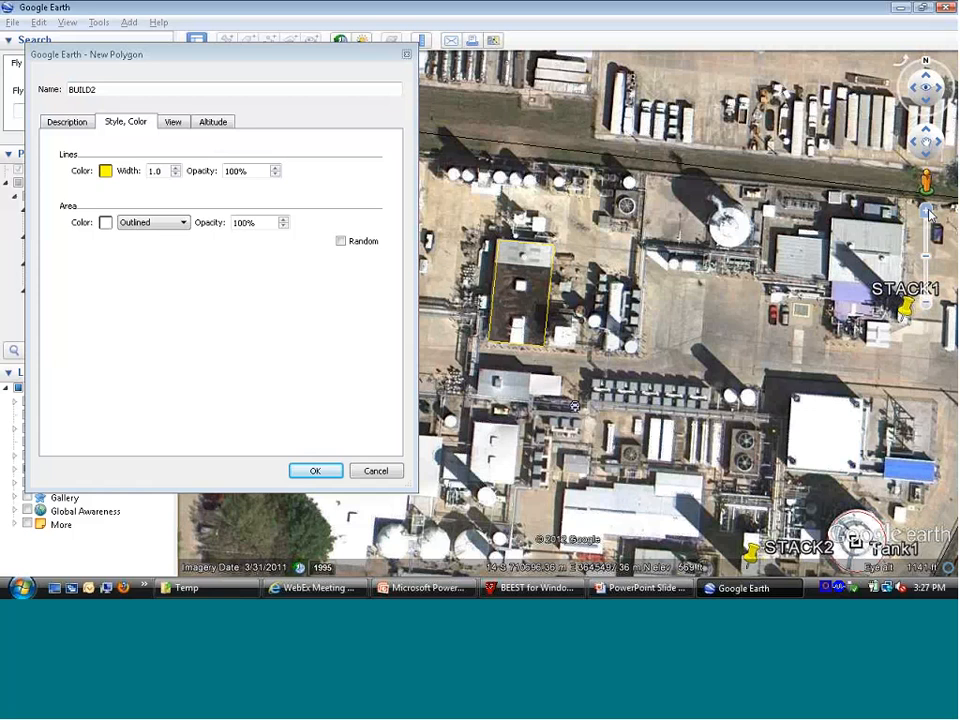
left_click(929, 214)
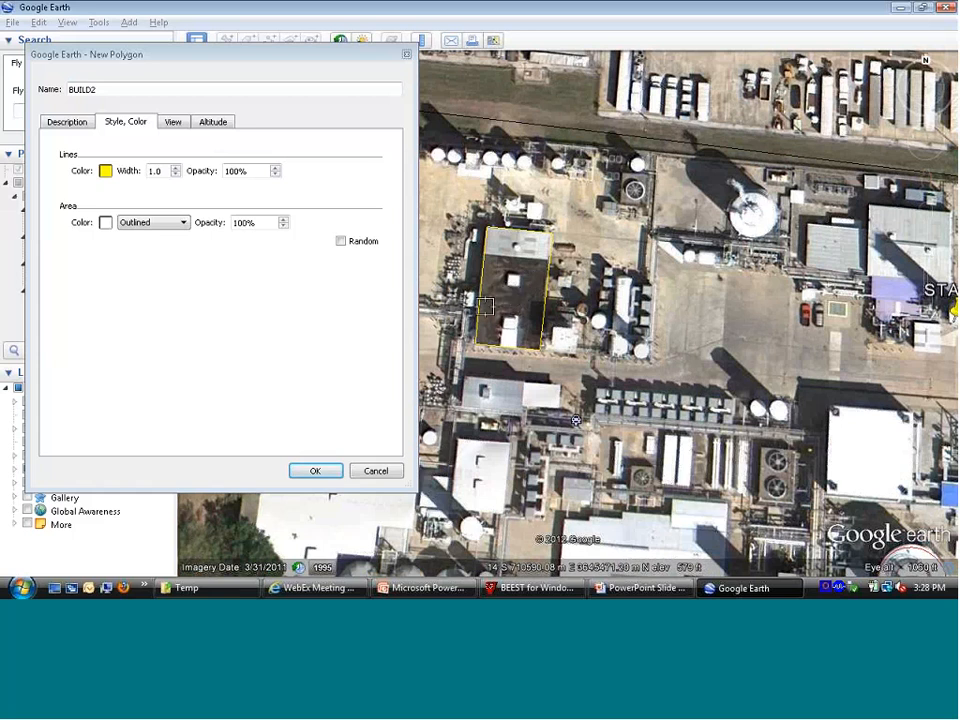
left_click(314, 470)
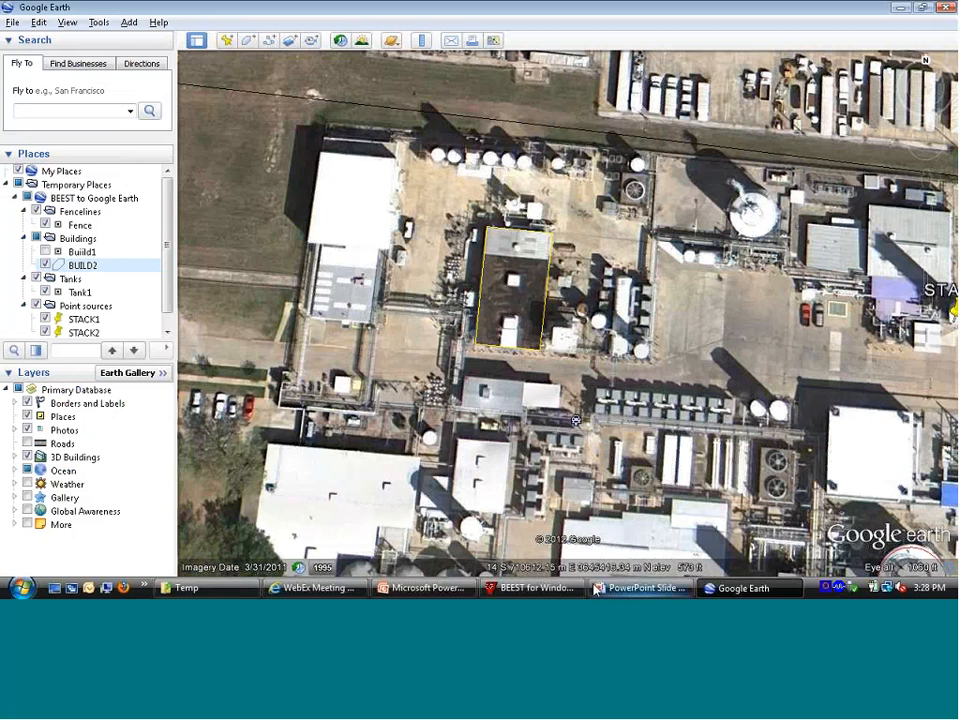
Step: Switch to the PowerPoint slide show to read the Importing KML file slide, and return to Google Earth
left_click(640, 588)
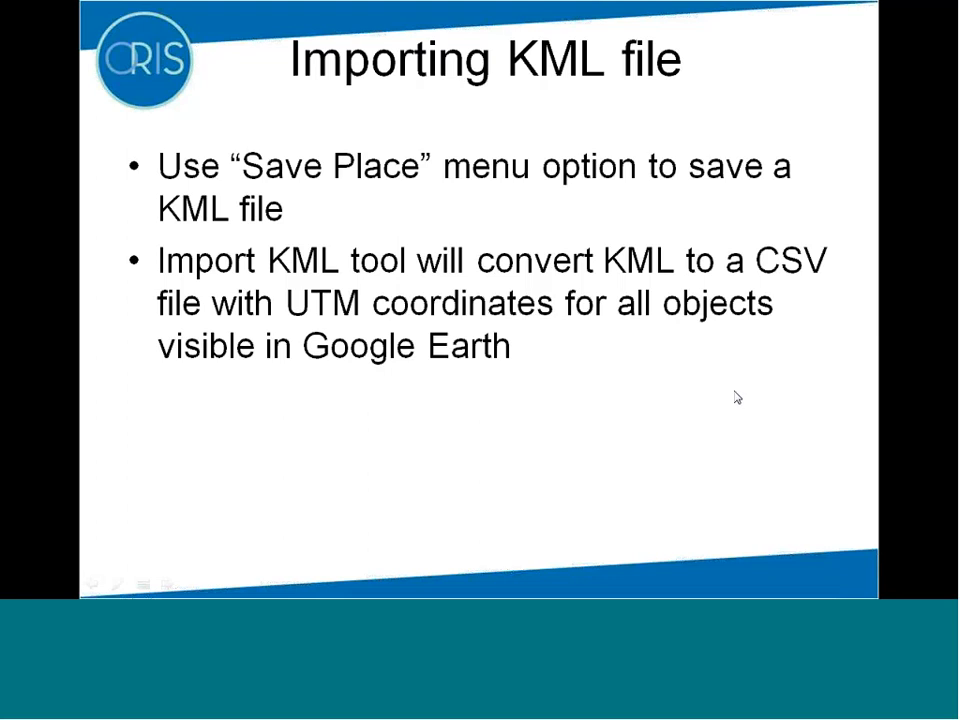
key("alt+Tab")
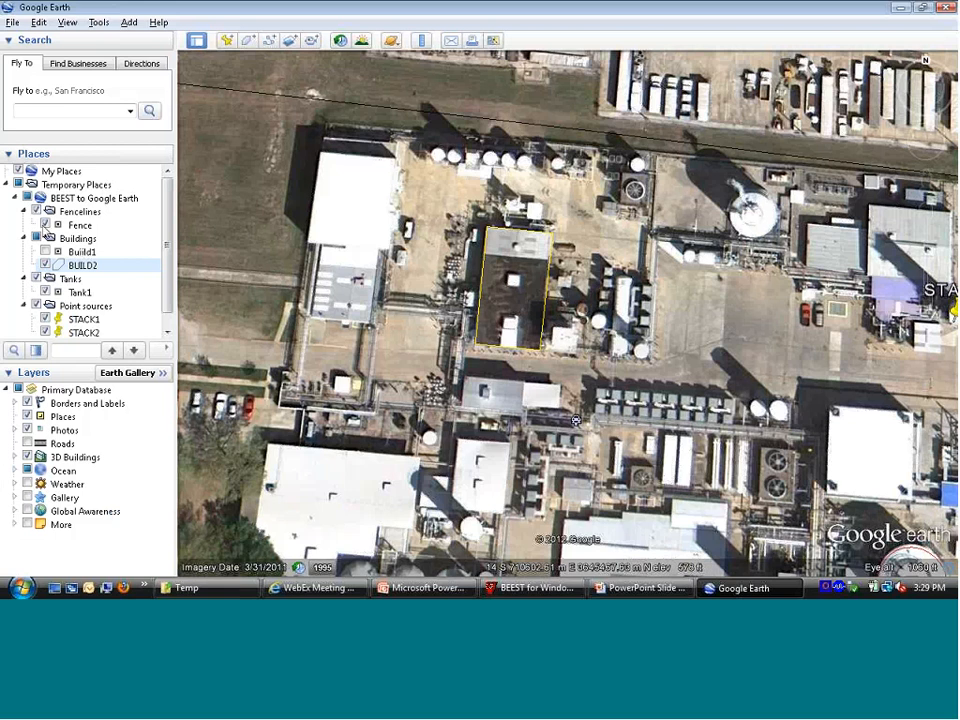
Step: Hide the Fence object in the Fencelines folder
left_click(45, 225)
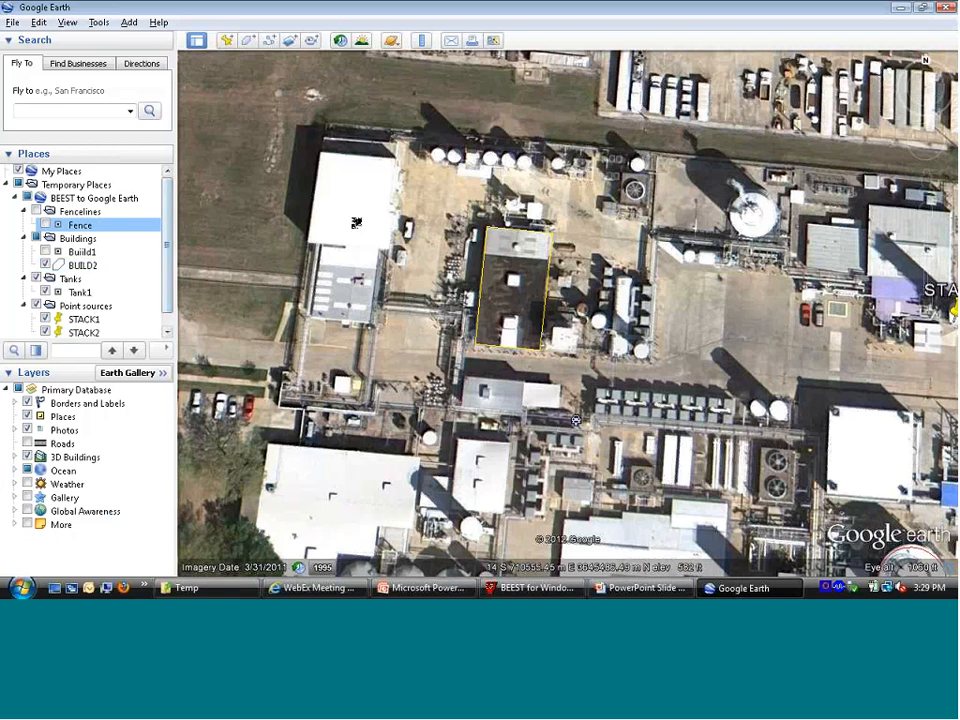
Step: Switch from Google Earth to PowerPoint and leave the slide show on the Importing KML file slide
key("alt+Tab")
key("Tab")
key("Tab")
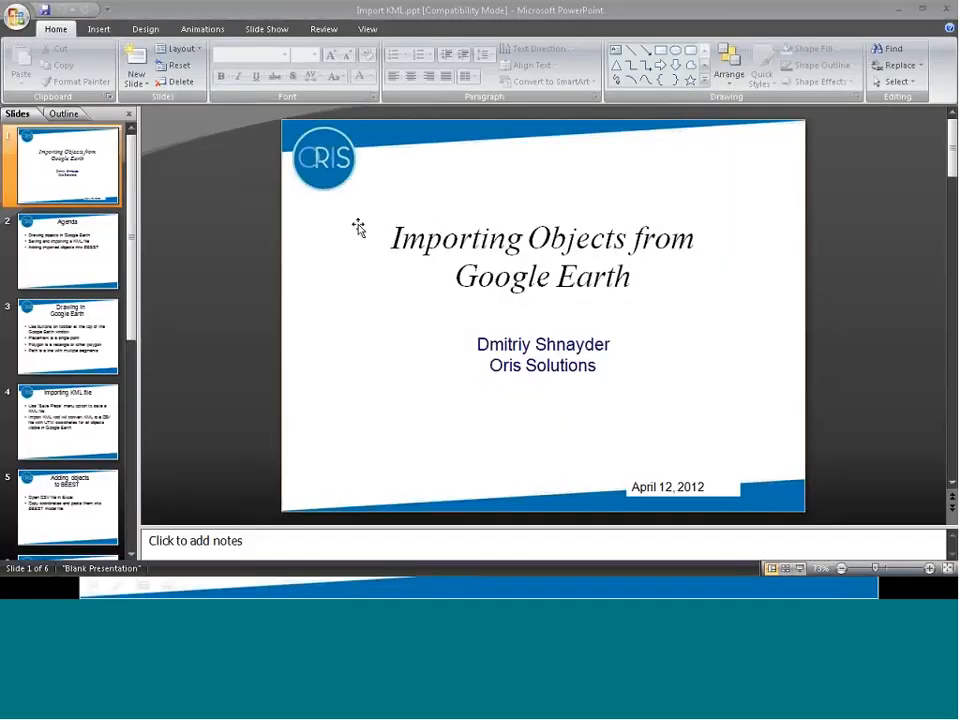
key("alt+Tab")
key("Tab")
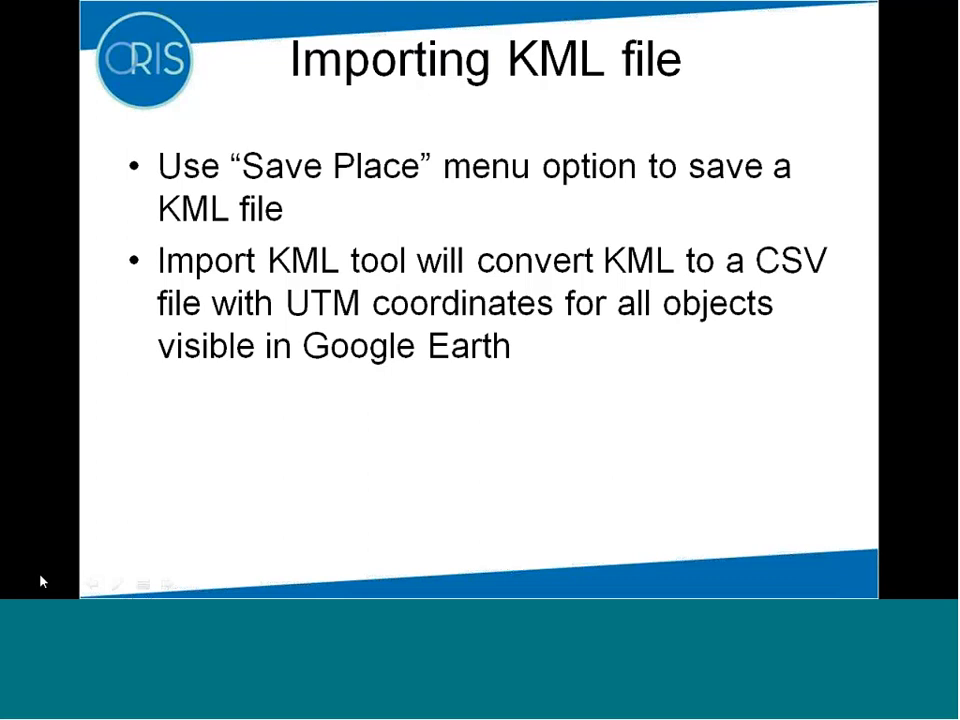
key("alt+Tab")
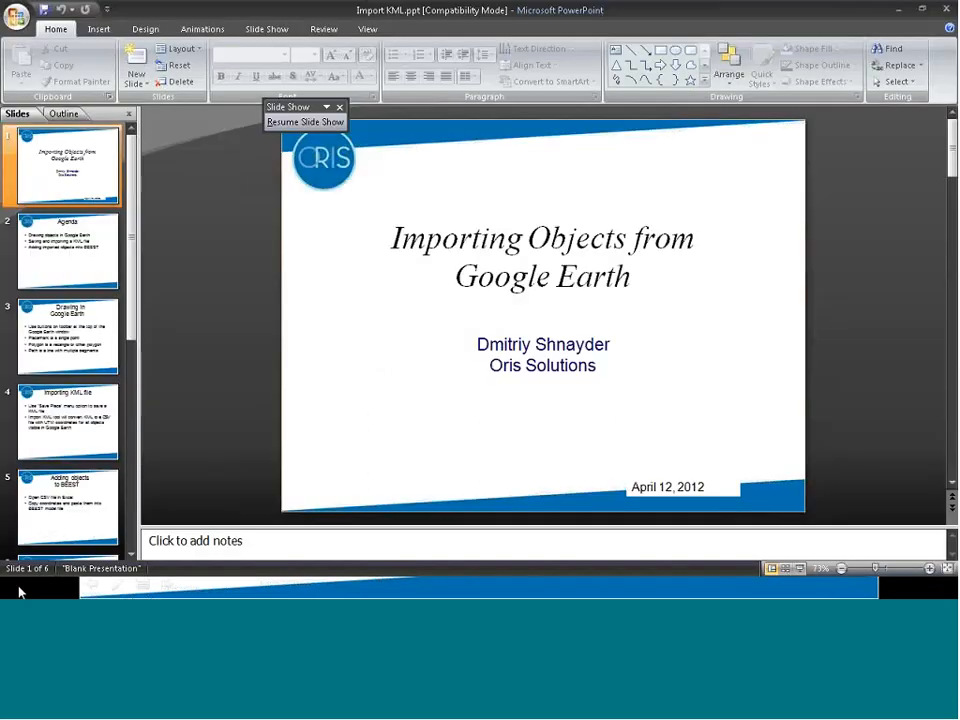
key("alt+Tab")
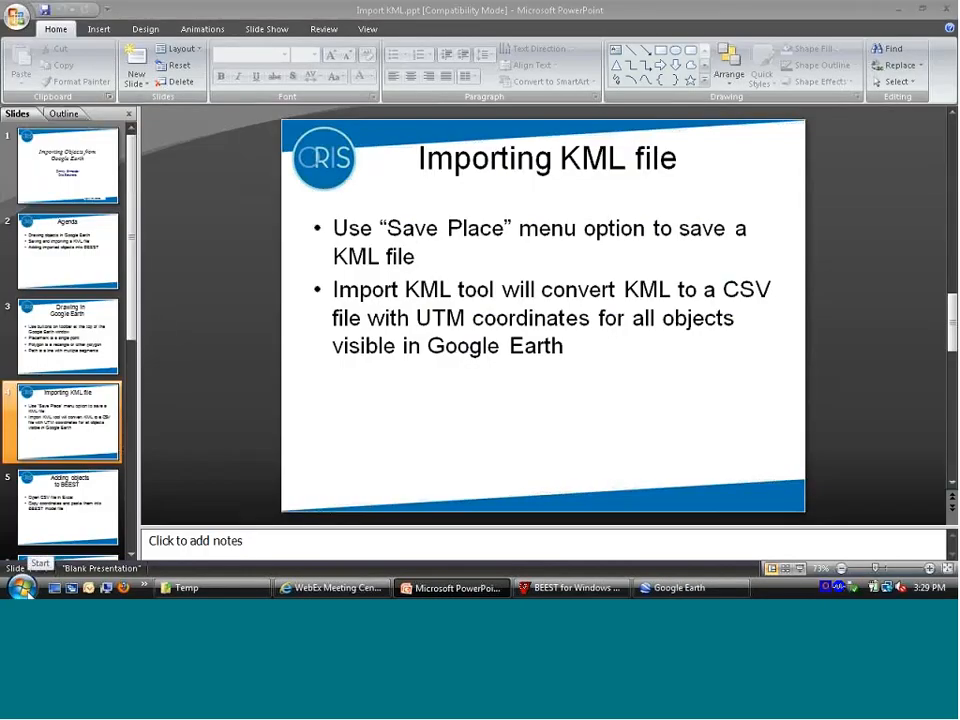
Step: Launch the ImportKML tool from the BEEST for Windows program group and reposition its window
left_click(22, 588)
left_click(58, 537)
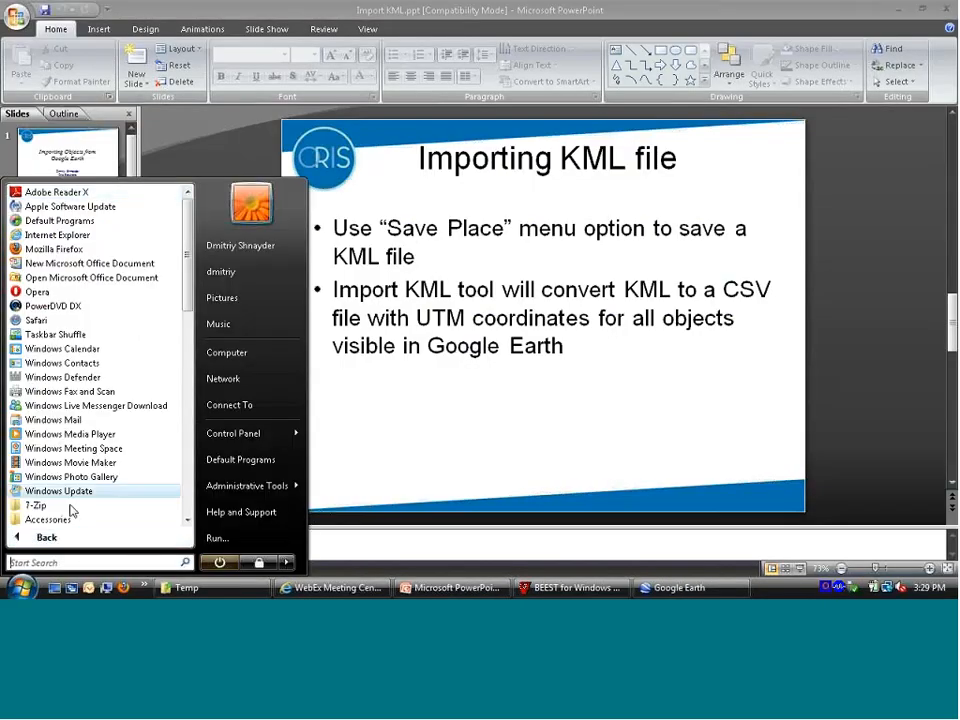
scroll(182, 450, "down", 8)
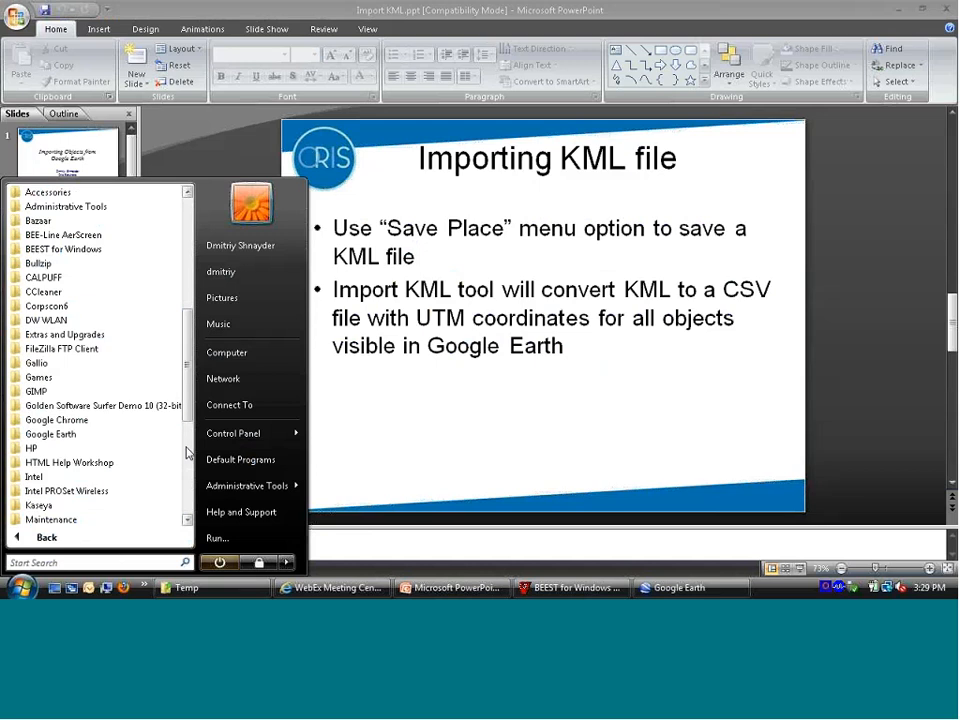
left_click(100, 249)
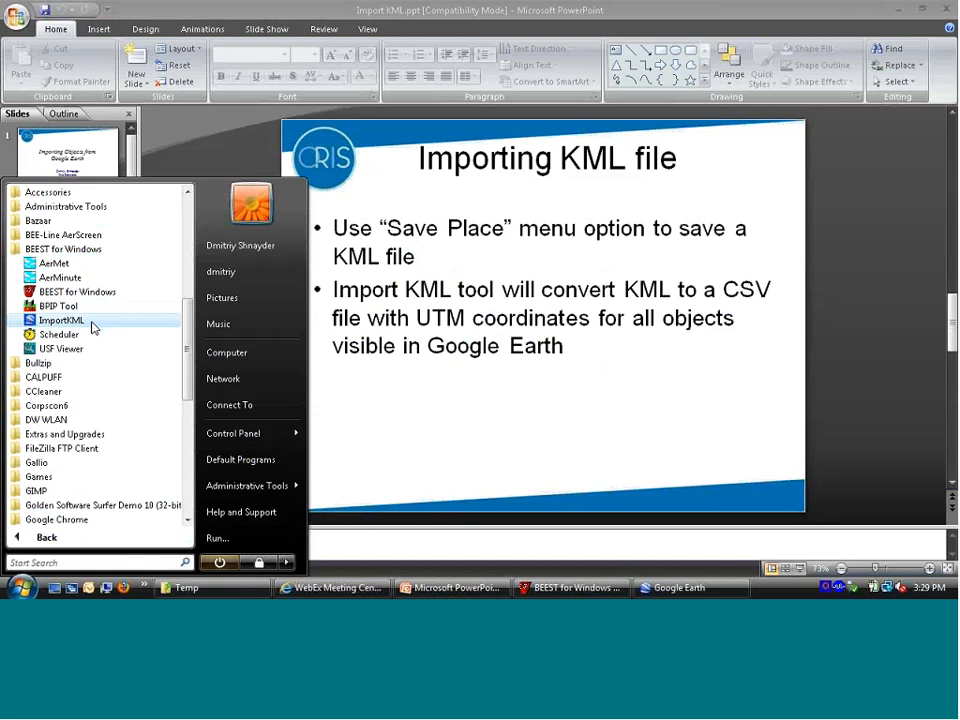
left_click(62, 320)
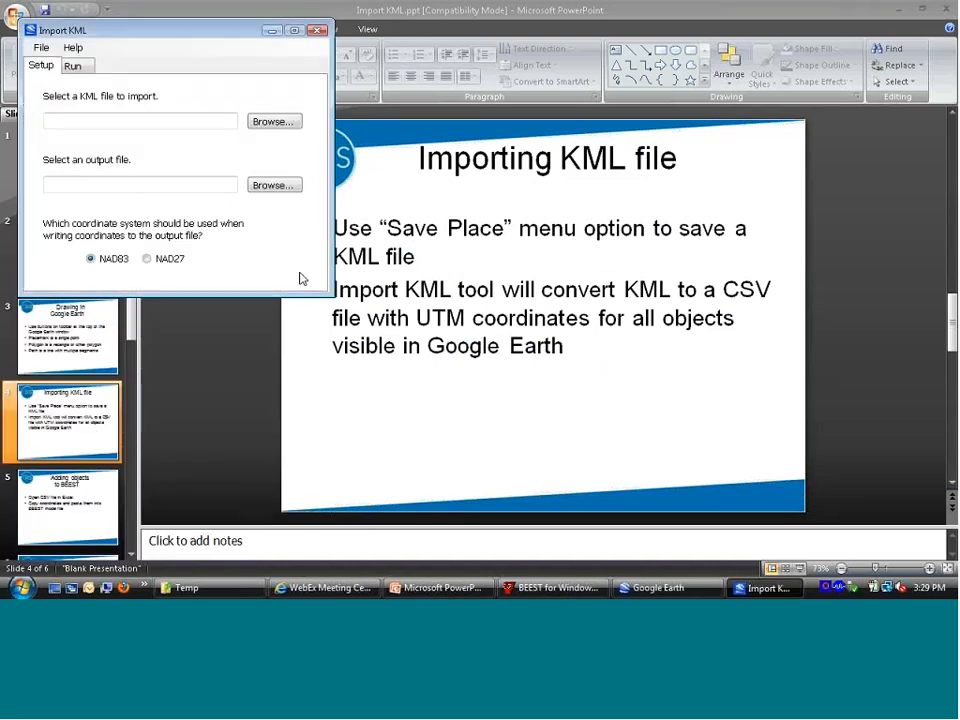
left_click_drag(167, 35, 240, 90)
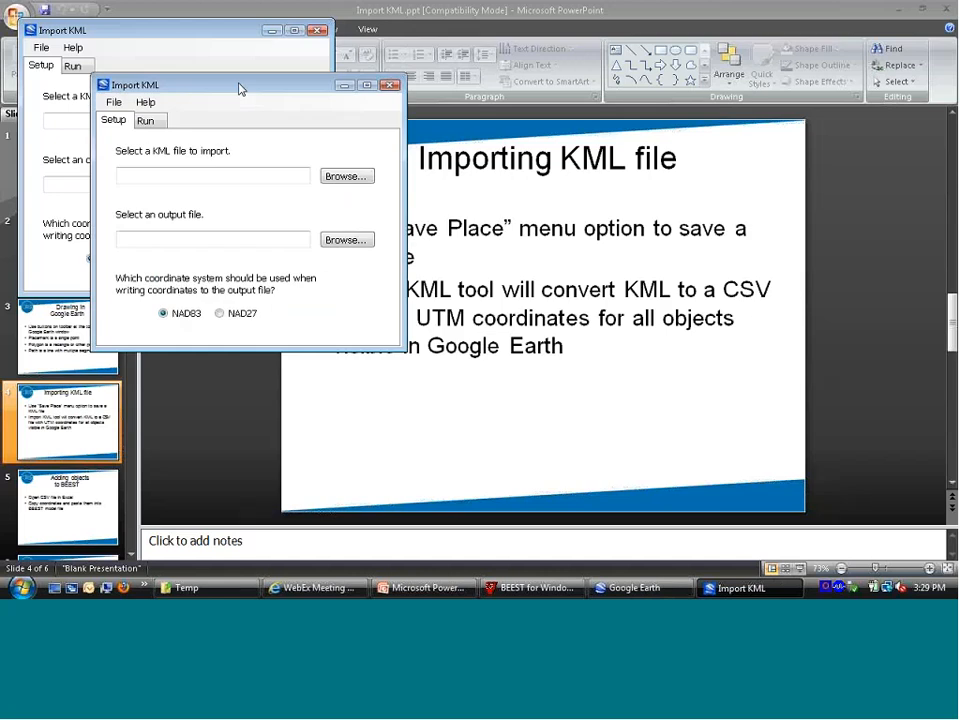
Step: Restart the PowerPoint slide show and advance to the Importing KML file slide
left_click(489, 233)
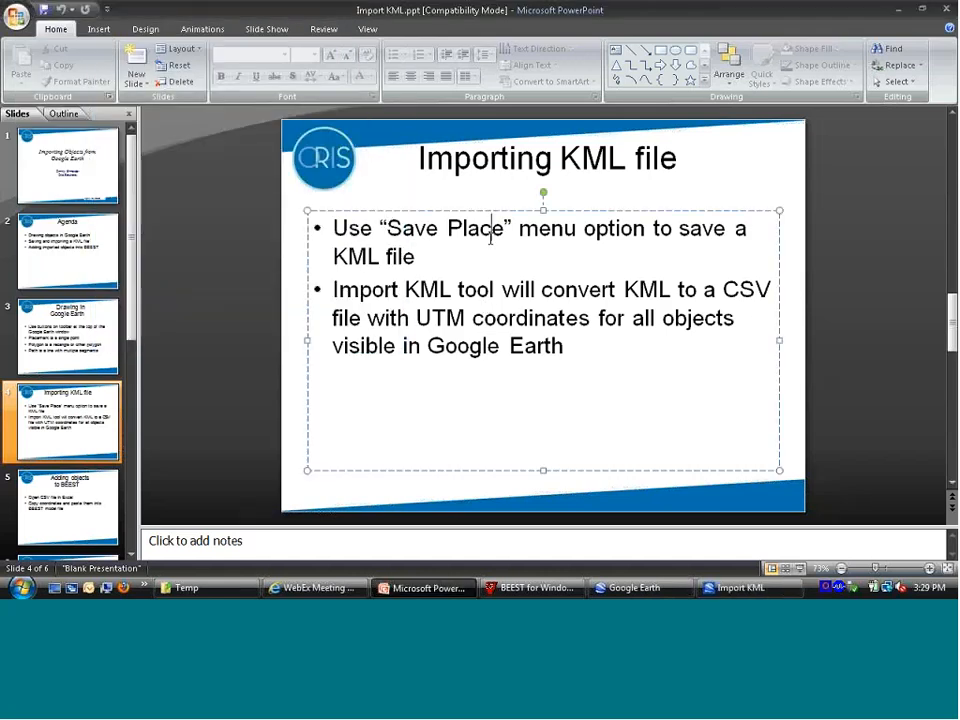
key("F5")
key("Right")
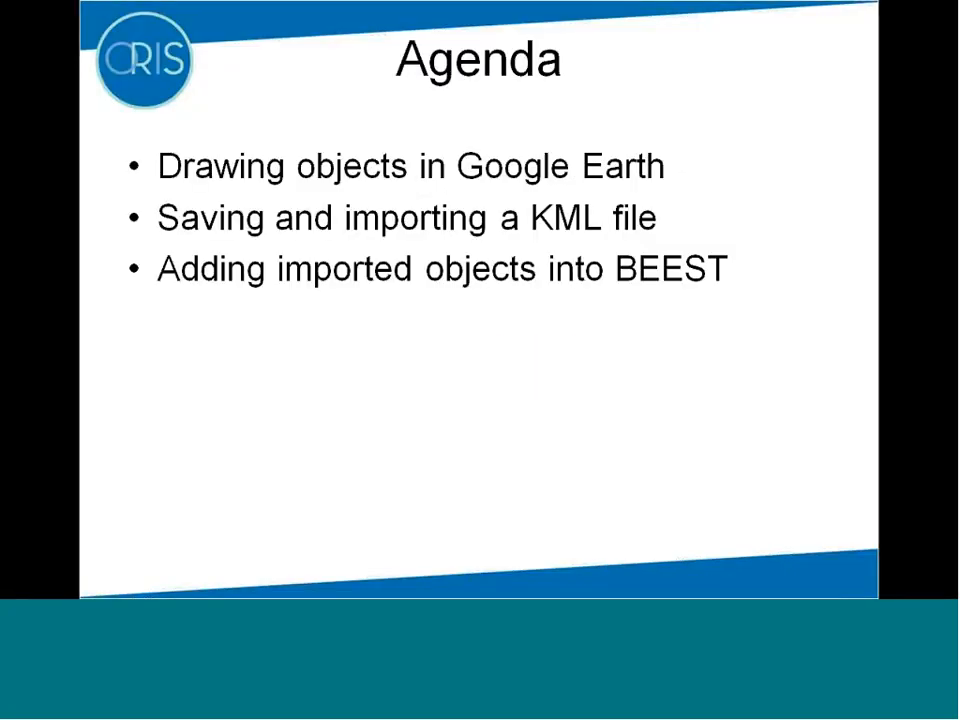
key("Right")
key("Right")
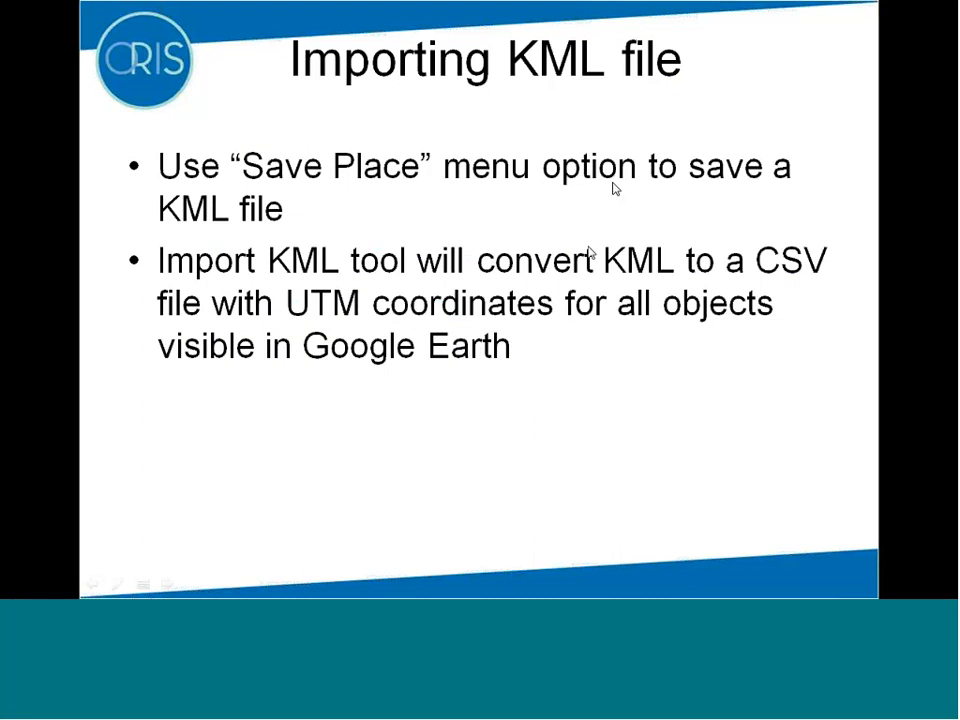
Step: Switch to Google Earth and start saving the BEEST to Google Earth folder as a place file
key("alt+Tab")
key("Tab")
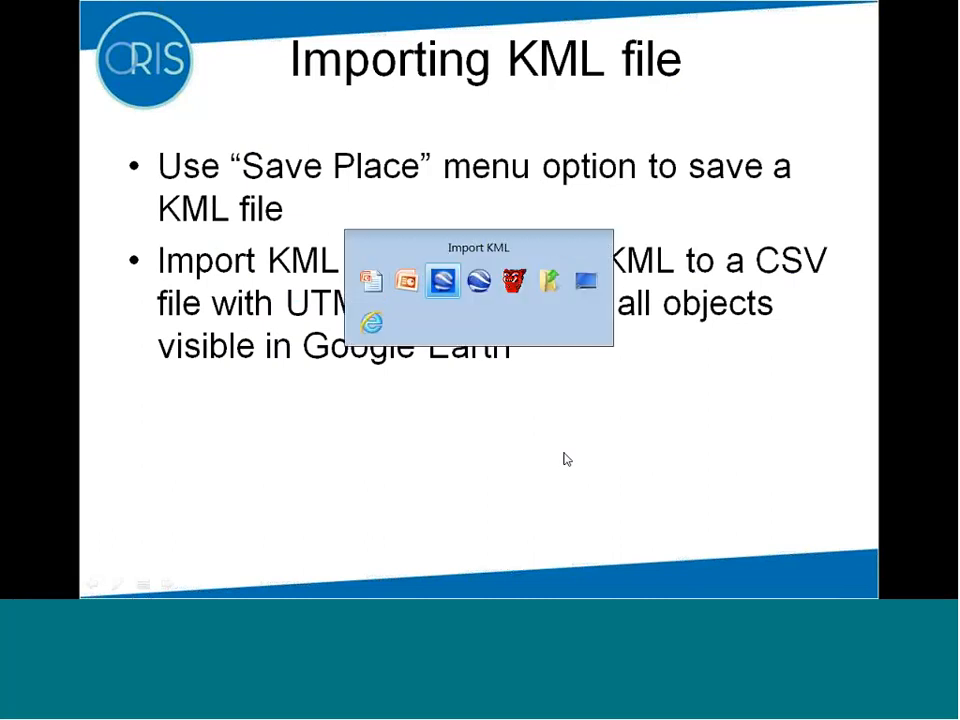
key("Tab")
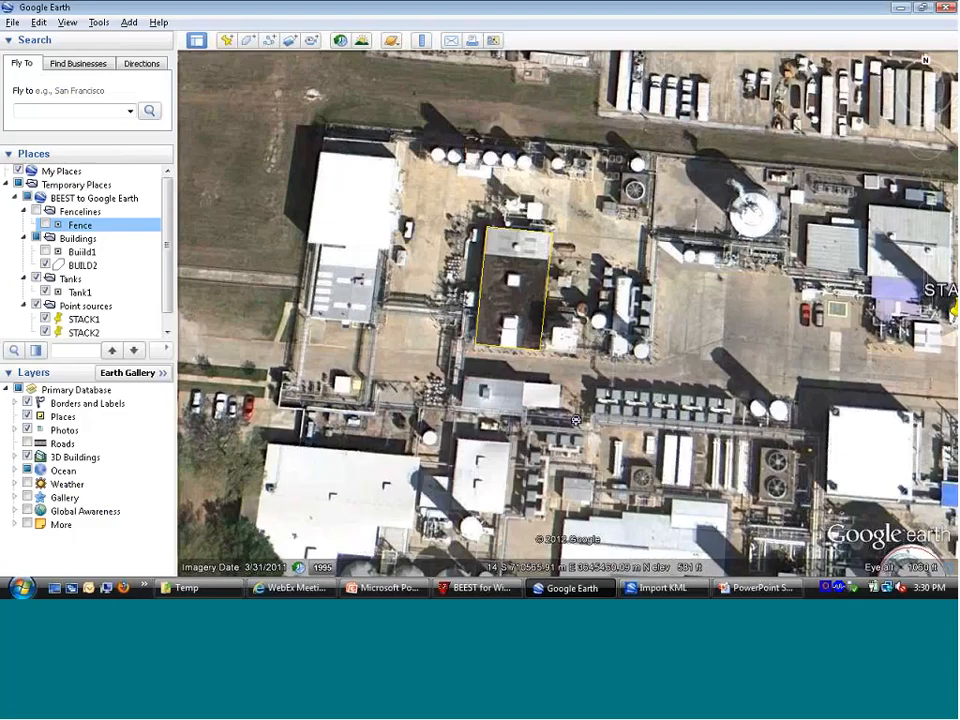
left_click(101, 200)
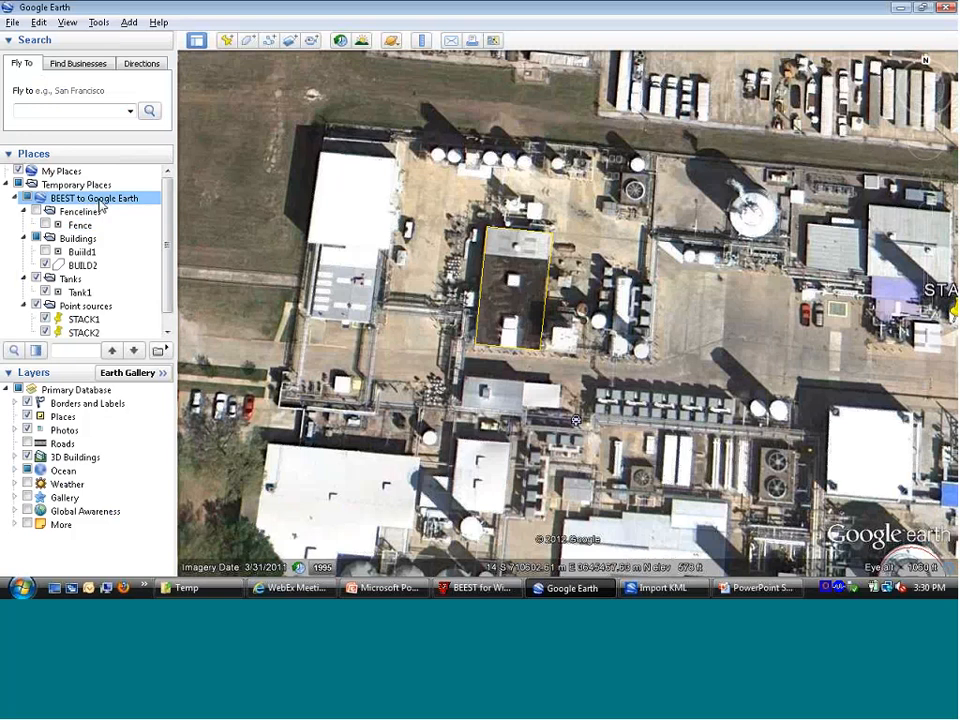
right_click(101, 205)
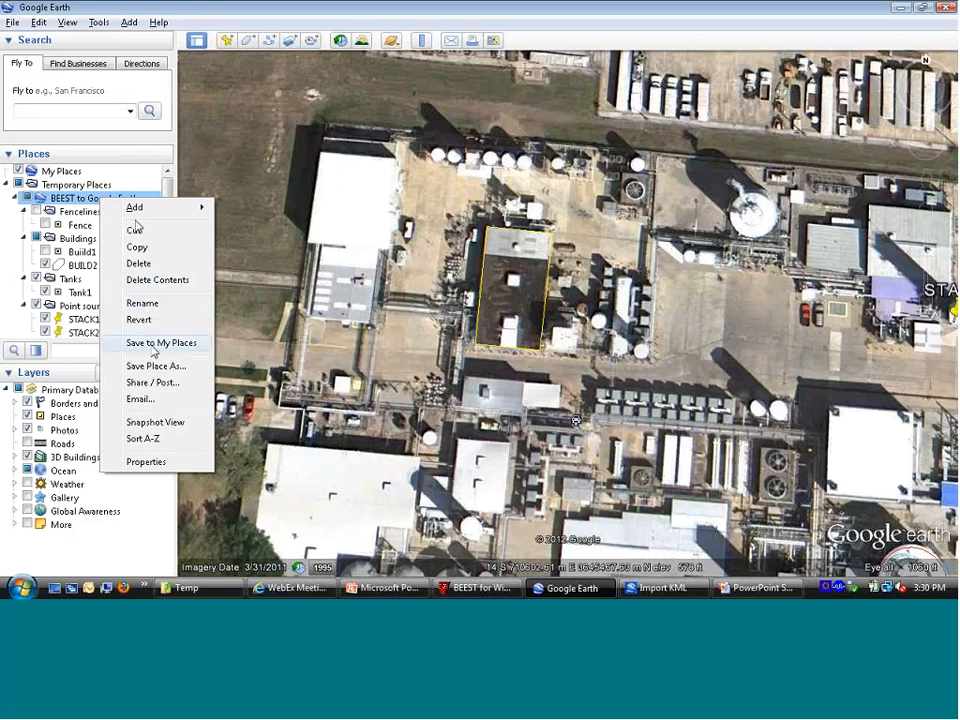
left_click(185, 373)
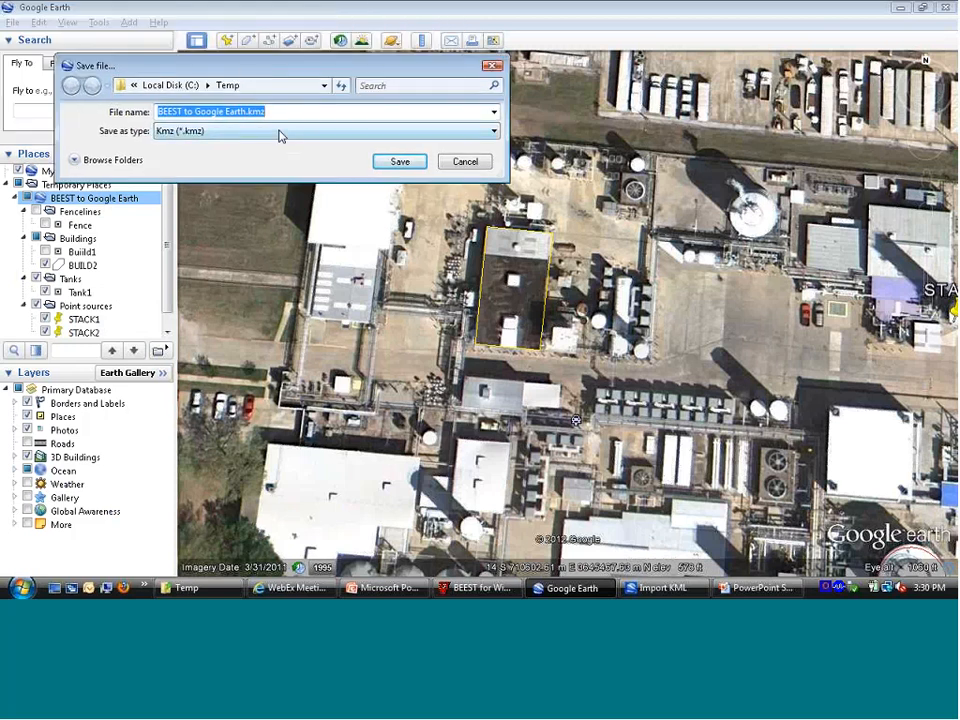
Step: Save the folder in Kml format as demo.kml in C:\Temp
left_click(279, 134)
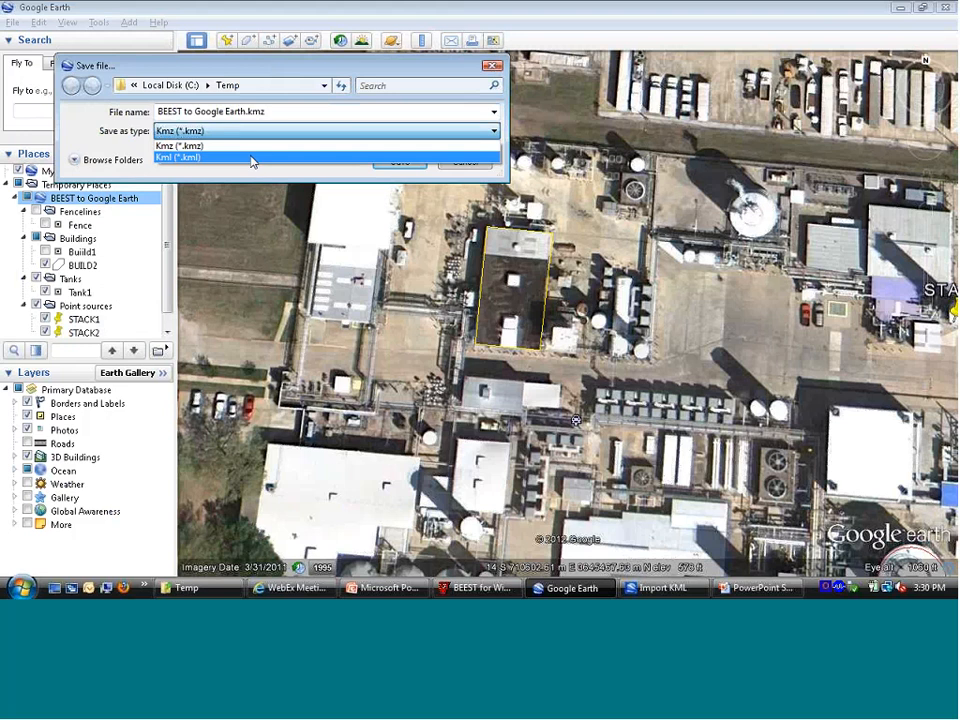
left_click(251, 158)
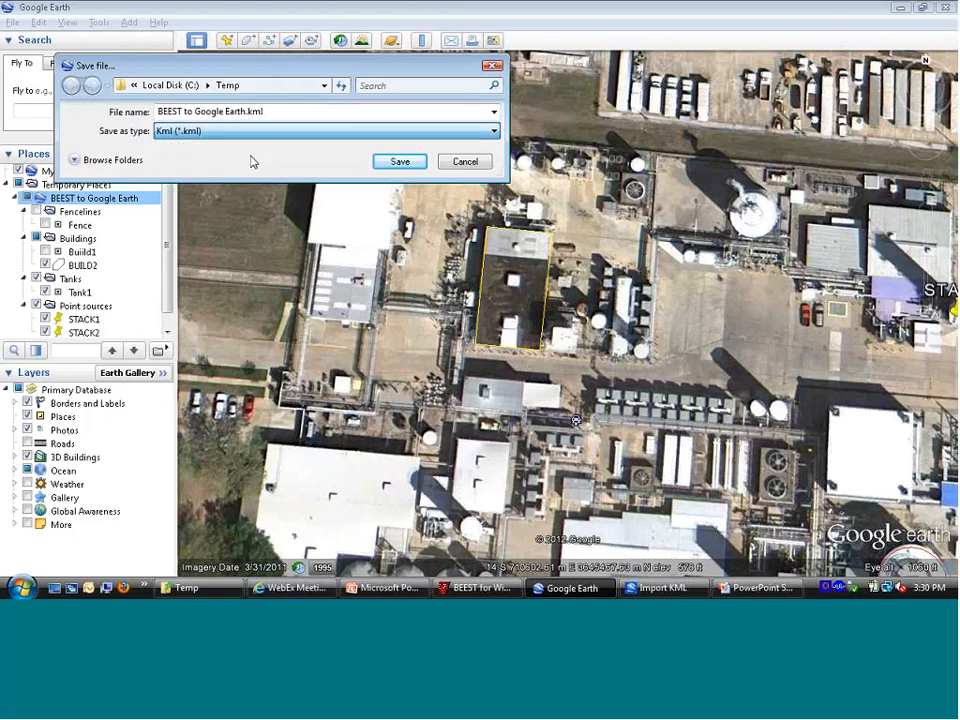
left_click(284, 112)
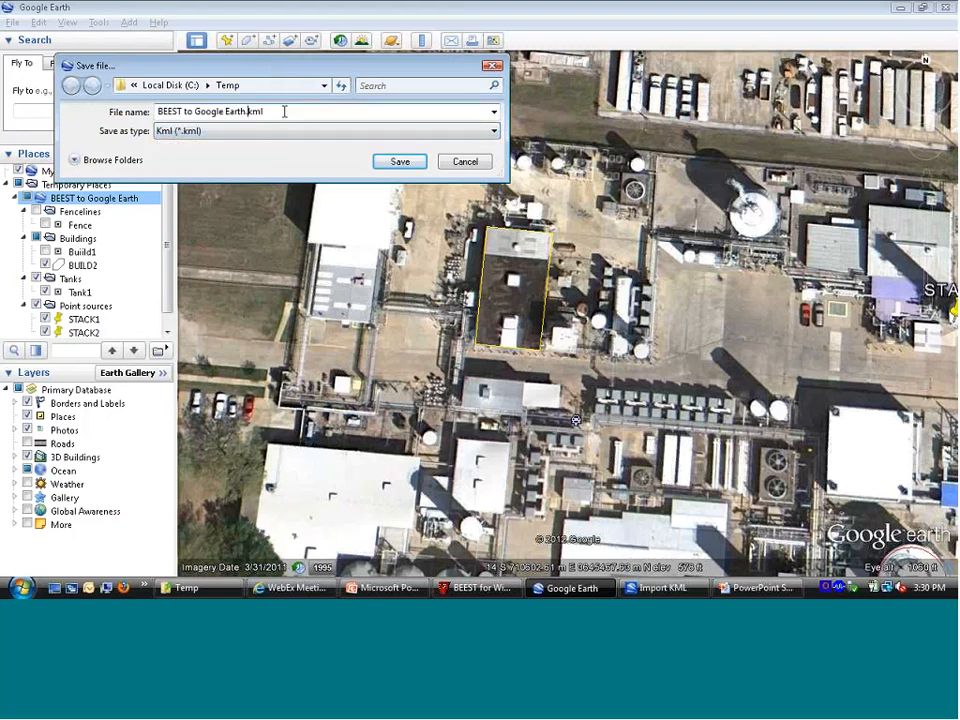
key("shift+Home")
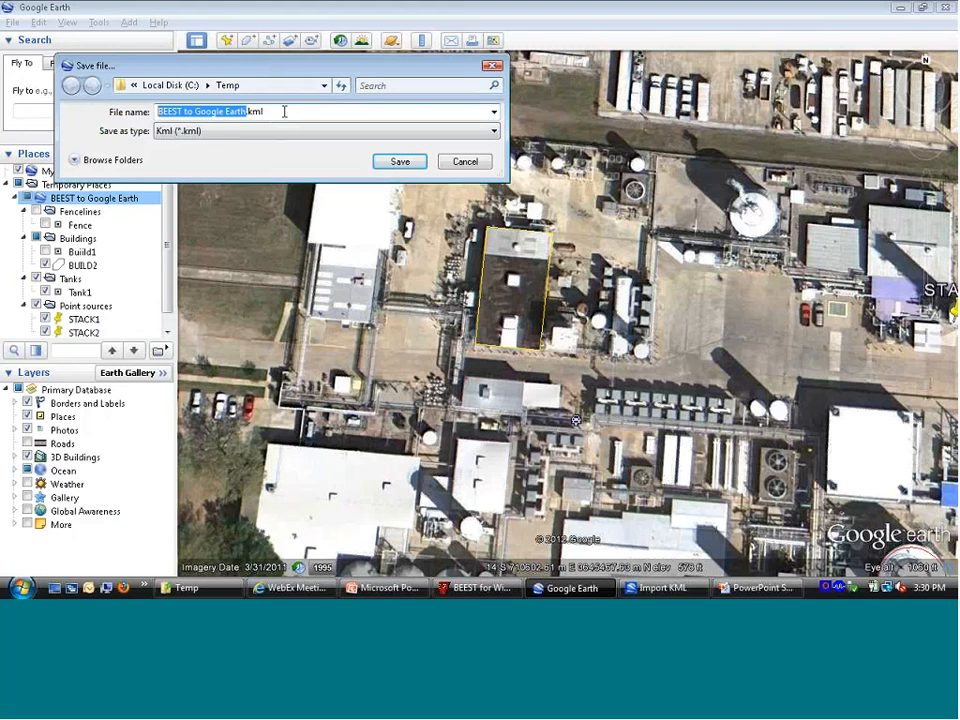
type("do")
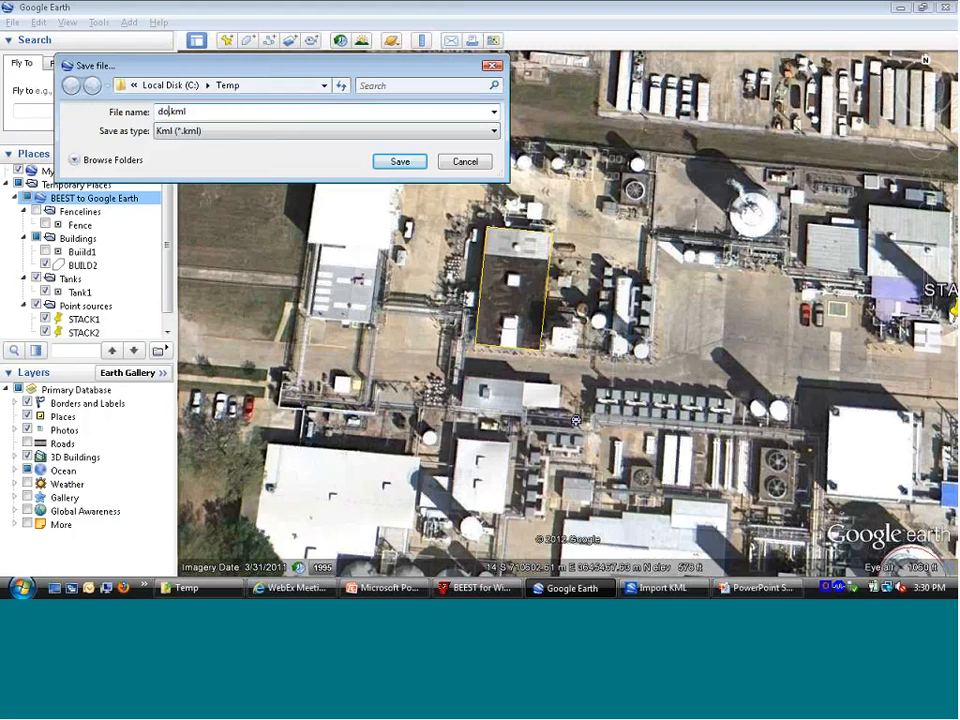
key("BackSpace")
type("emo")
left_click(396, 164)
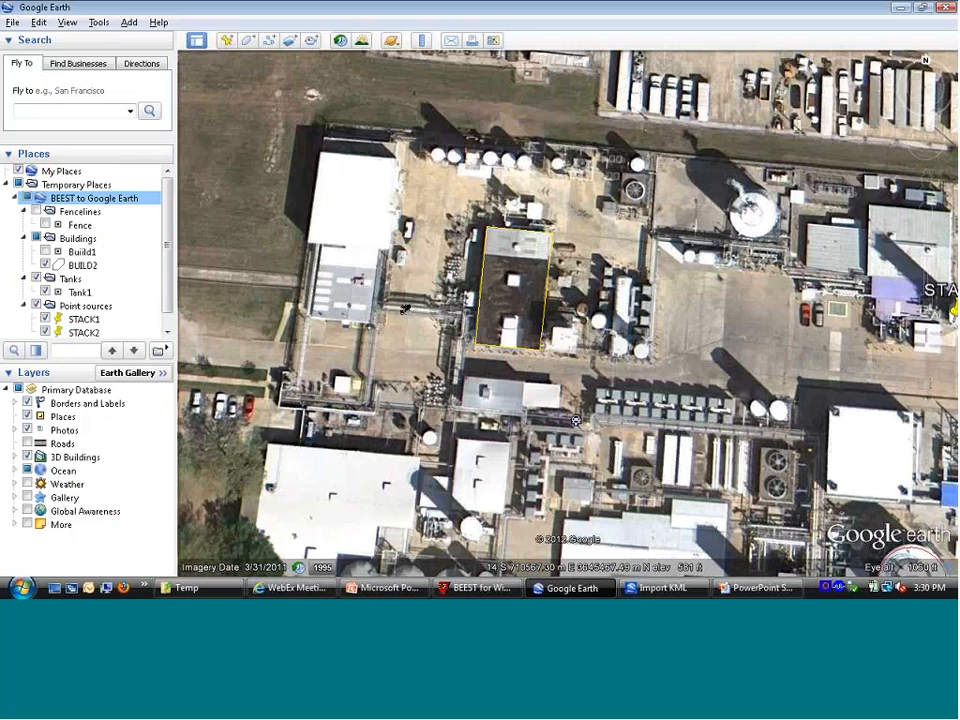
Step: Switch to the Import KML window, minimise Google Earth behind it and reposition the tool window
key("alt+Tab")
key("alt+Tab")
key("alt+Tab")
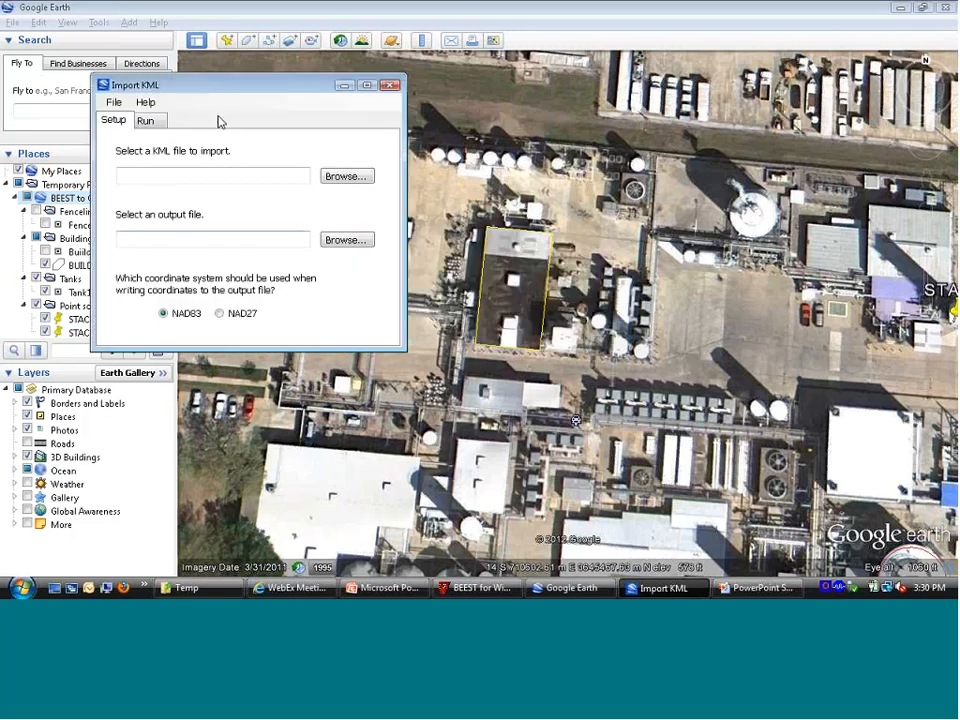
left_click_drag(220, 86, 299, 123)
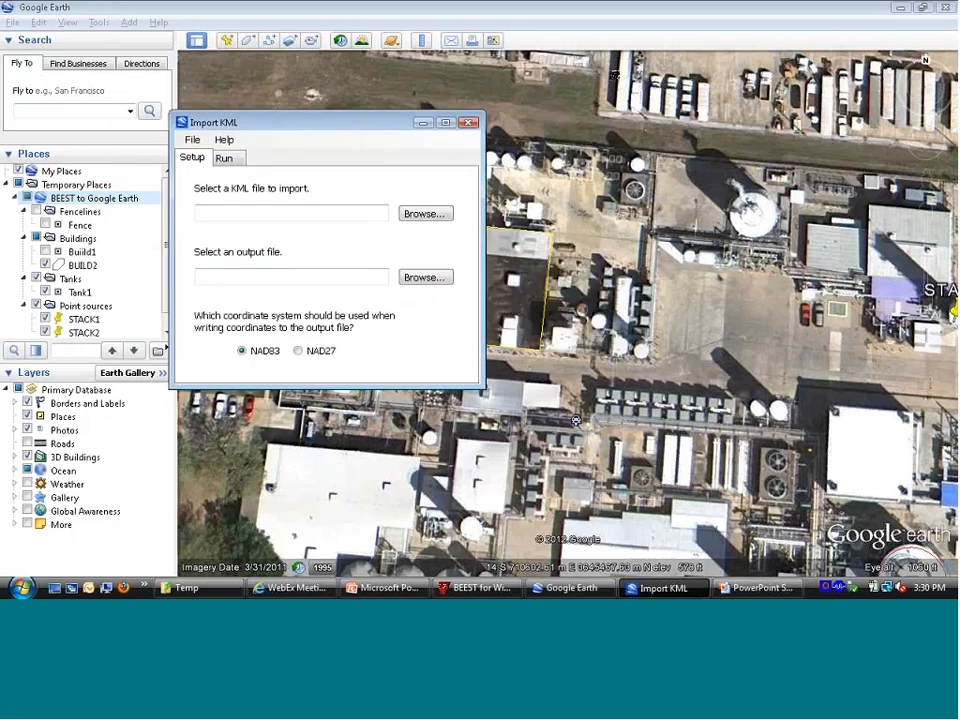
left_click(898, 9)
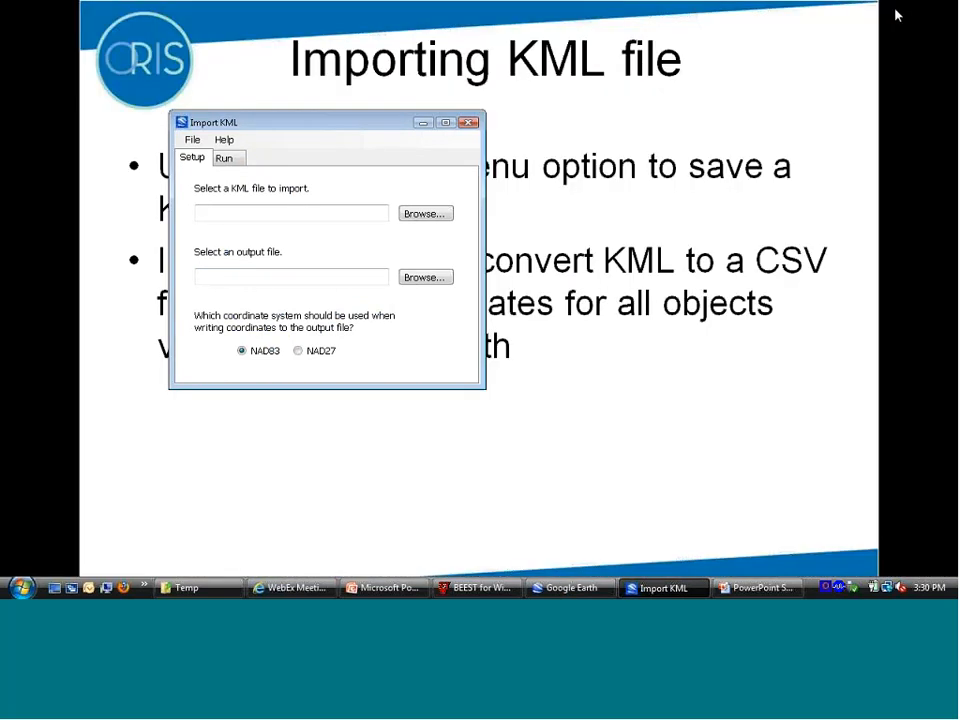
left_click_drag(333, 122, 401, 111)
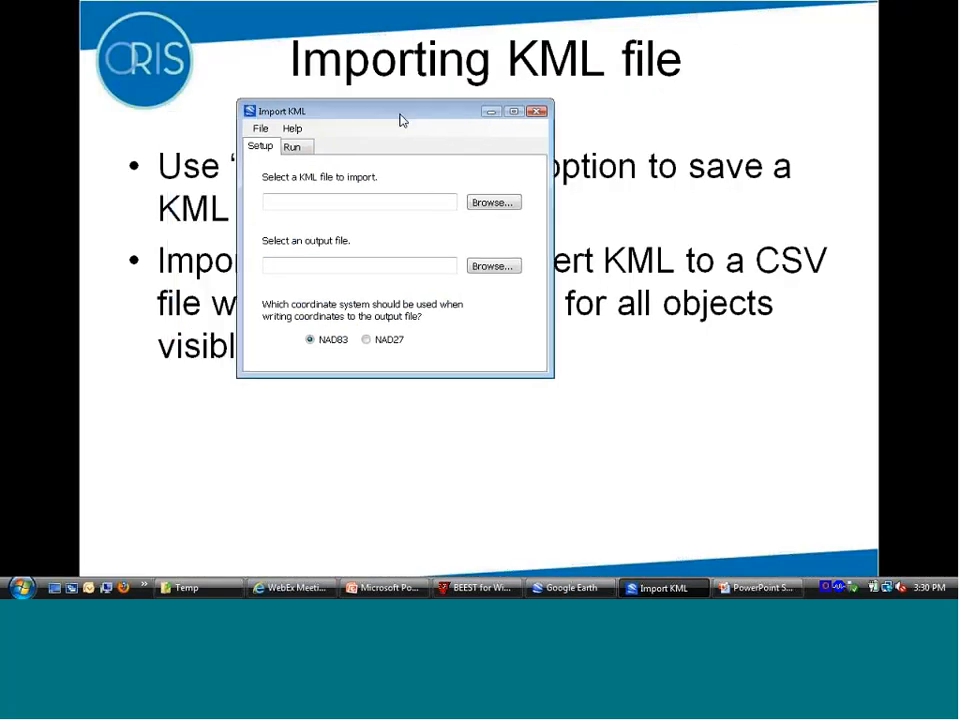
Step: Bring up BEEST for Windows with the Import KML window in front of its map
left_click(822, 60)
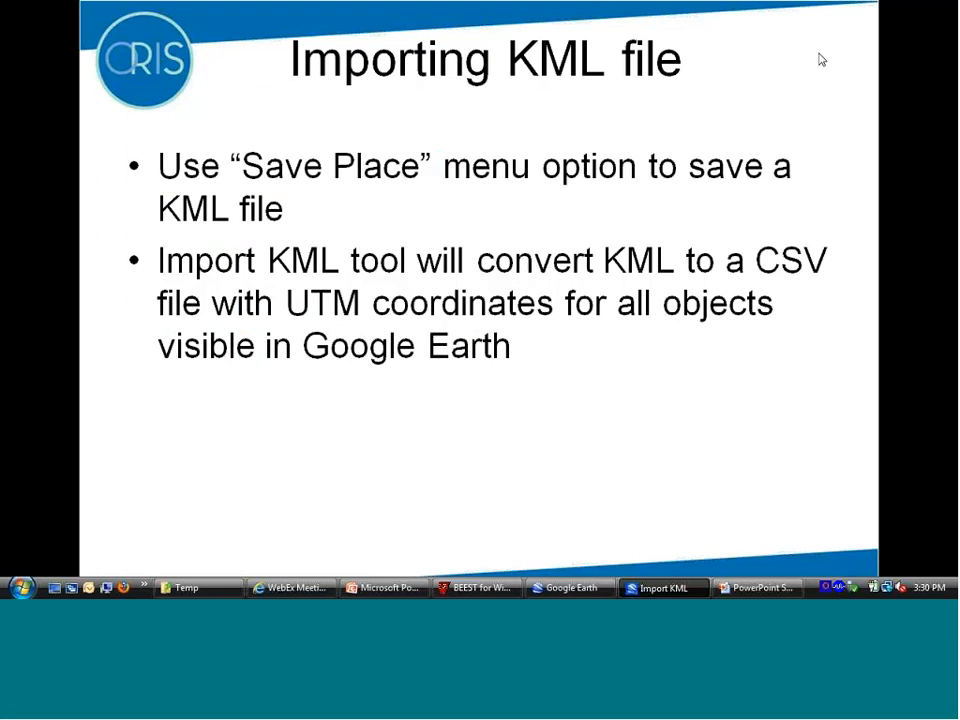
key("alt+Tab")
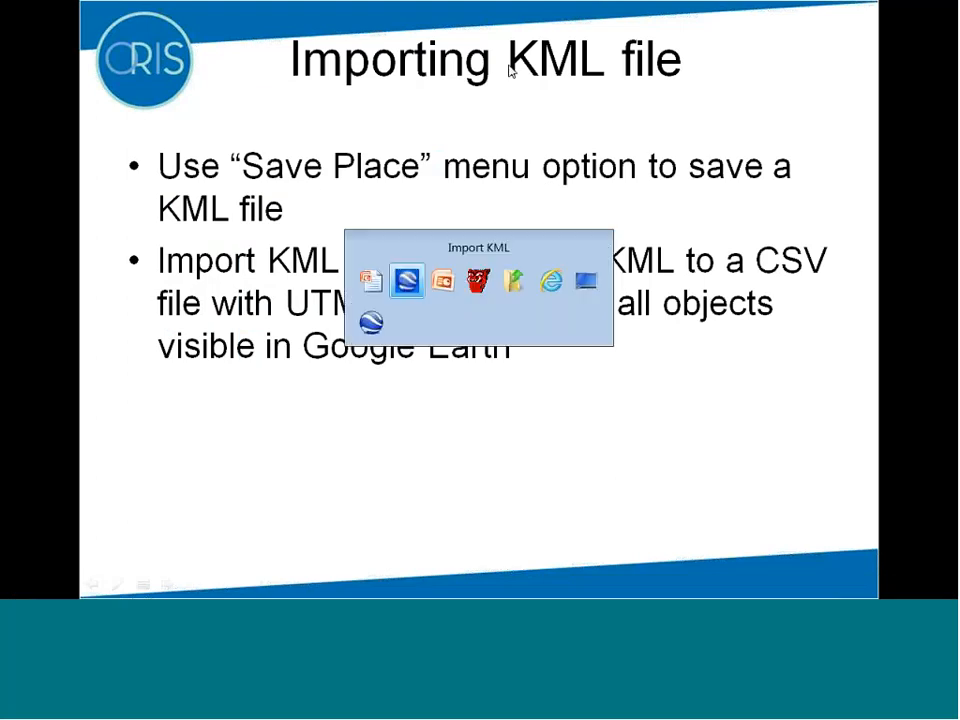
key("alt+Tab")
key("alt+Tab")
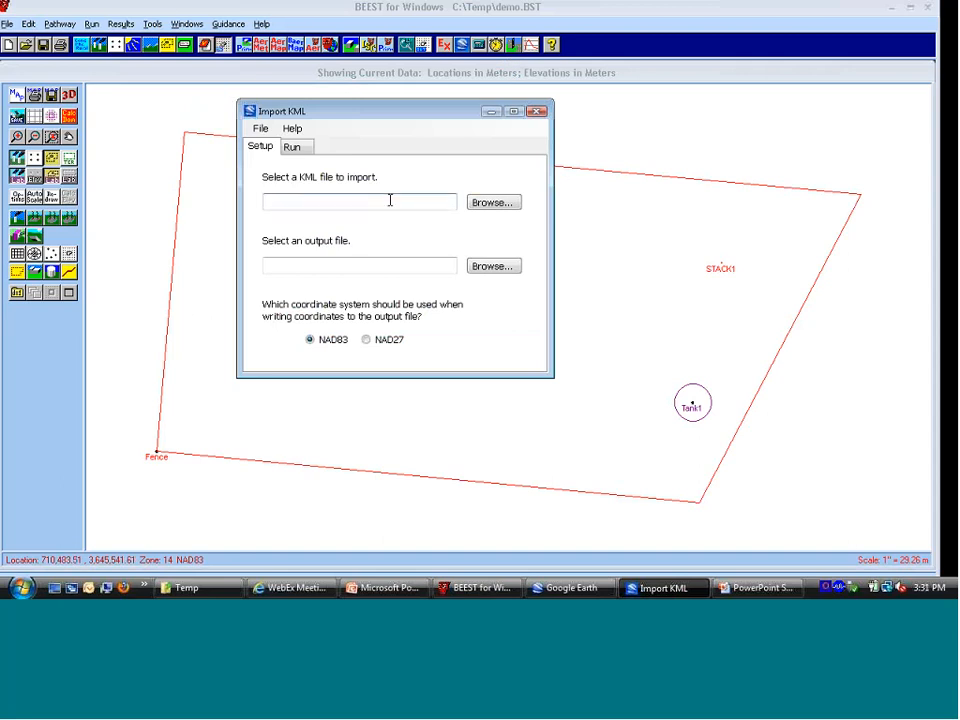
Step: Select C:\Temp\demo.kml as the KML file to import
left_click(483, 205)
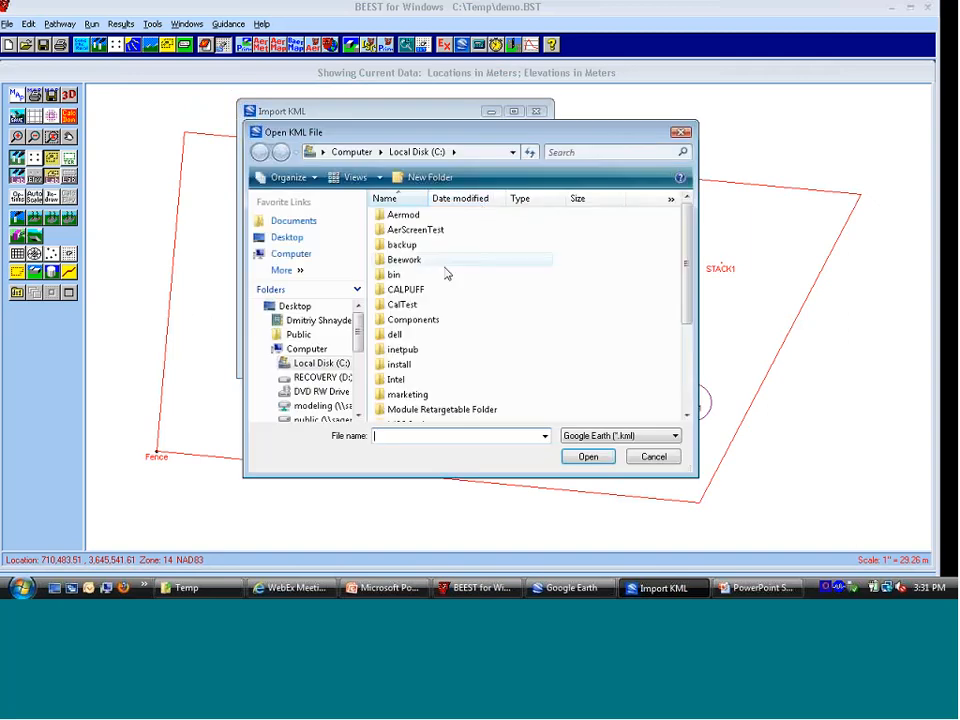
scroll(404, 352, "down", 4)
double_click(401, 343)
double_click(405, 218)
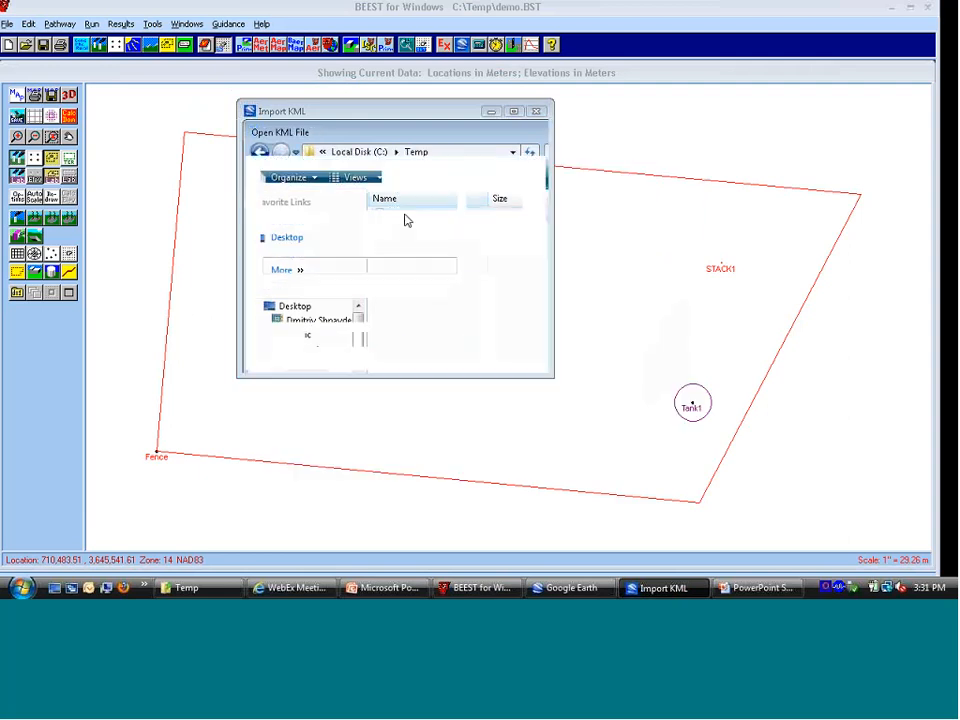
Step: Set the import's output file to demo.csv in the C:\Temp folder
left_click(398, 266)
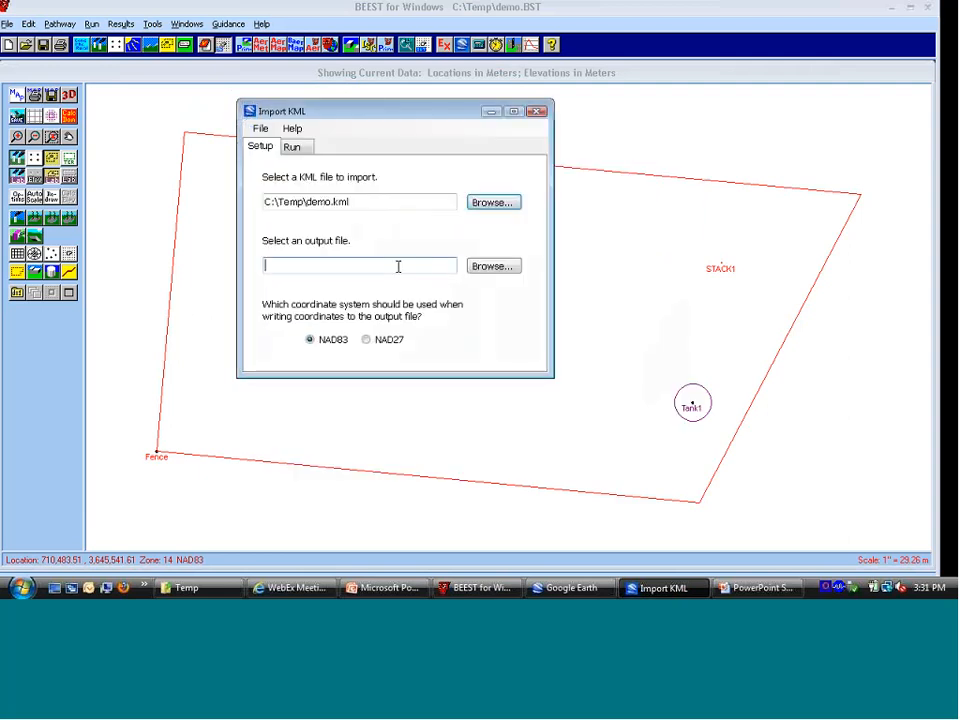
left_click(491, 268)
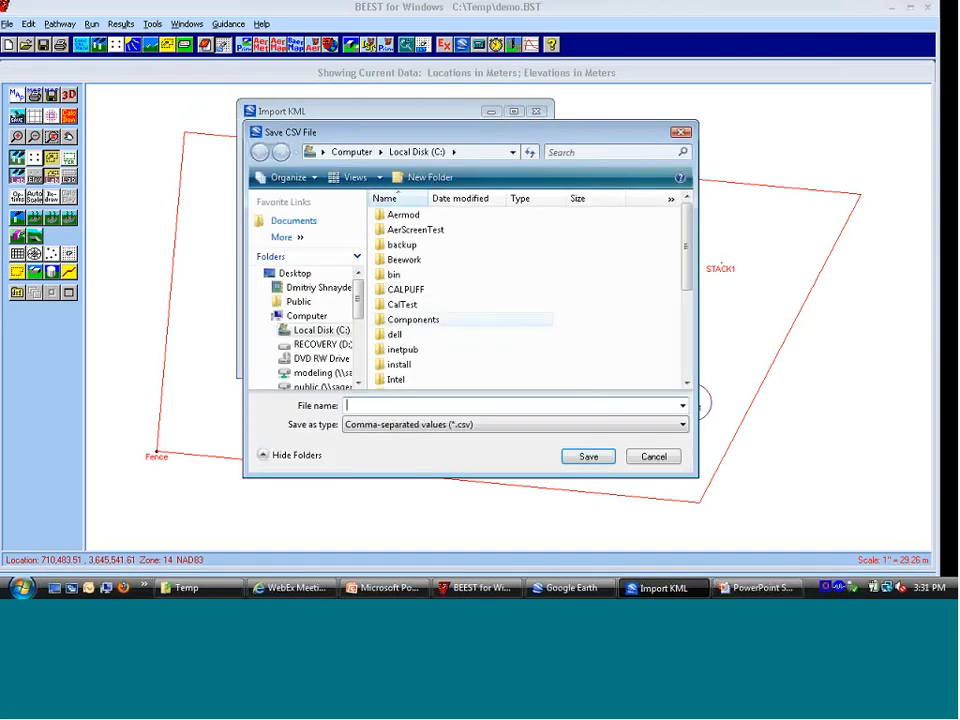
key("Down")
key("Down")
key("Down")
key("Down")
key("Down")
key("Down")
key("Down")
key("Down")
key("Down")
key("Down")
key("Down")
key("Down")
key("Down")
key("Down")
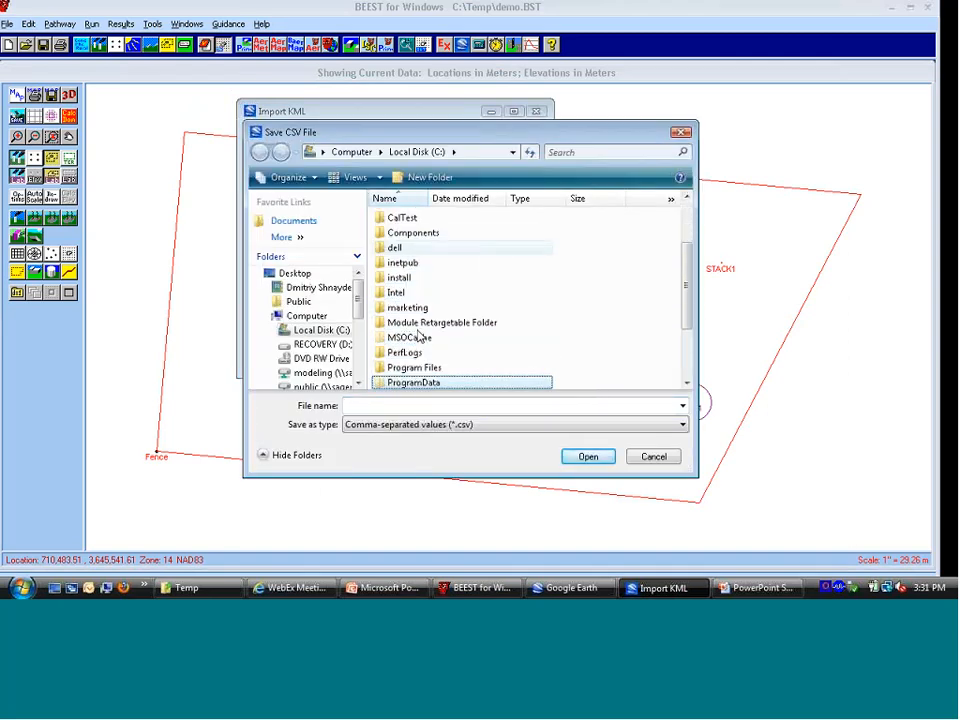
key("Down")
key("Up")
key("Up")
key("Up")
key("Up")
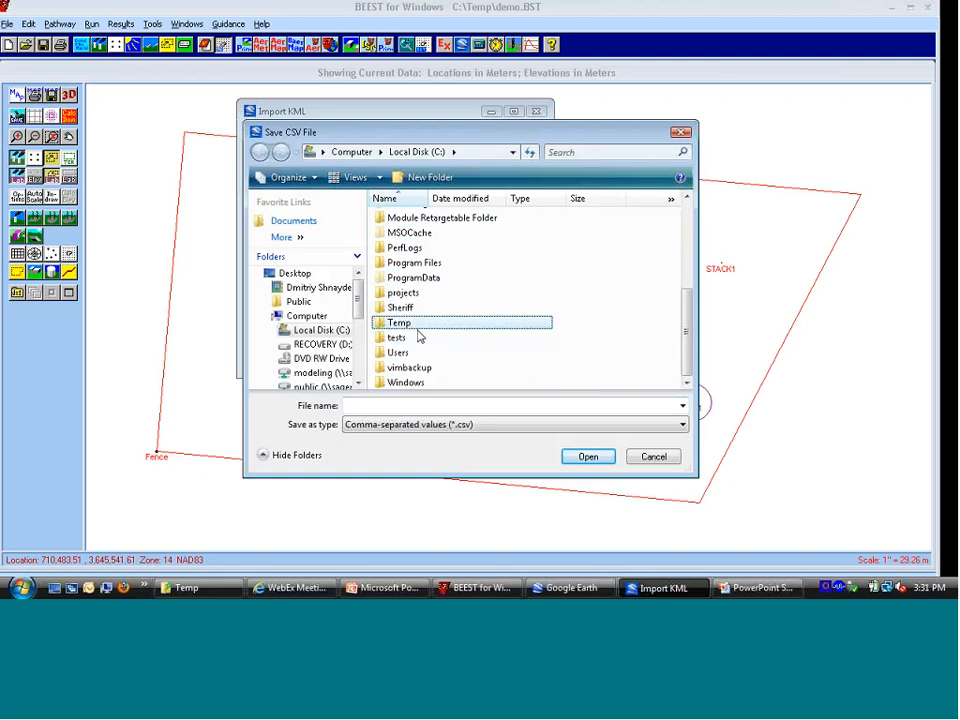
key("Return")
left_click(441, 405)
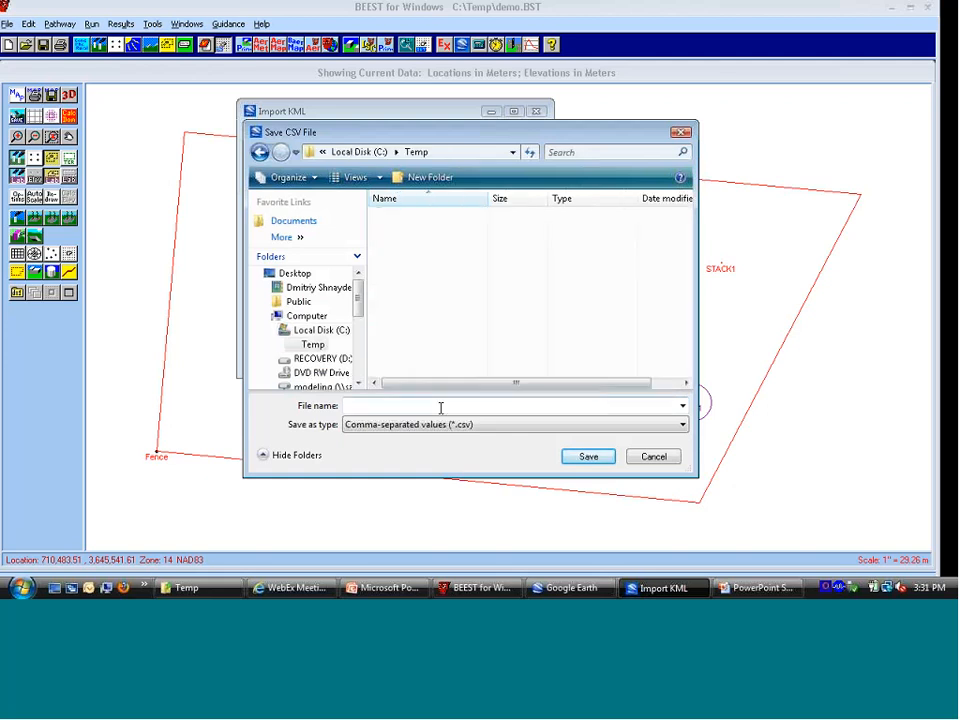
type("demo")
key("Return")
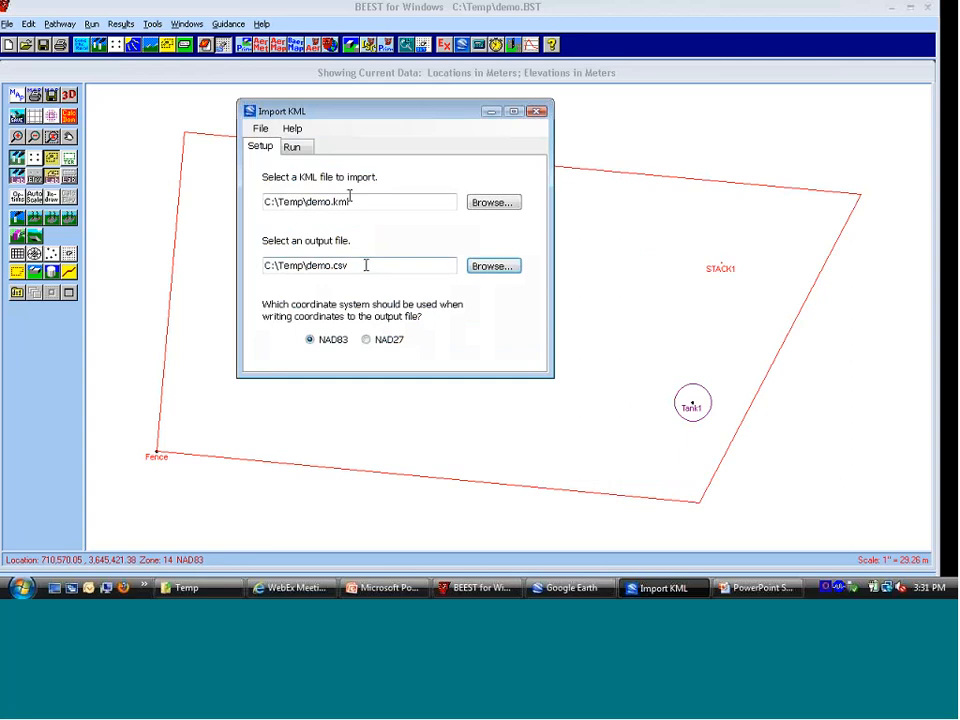
Step: Run the import to convert demo.kml to the CSV output file
left_click(303, 149)
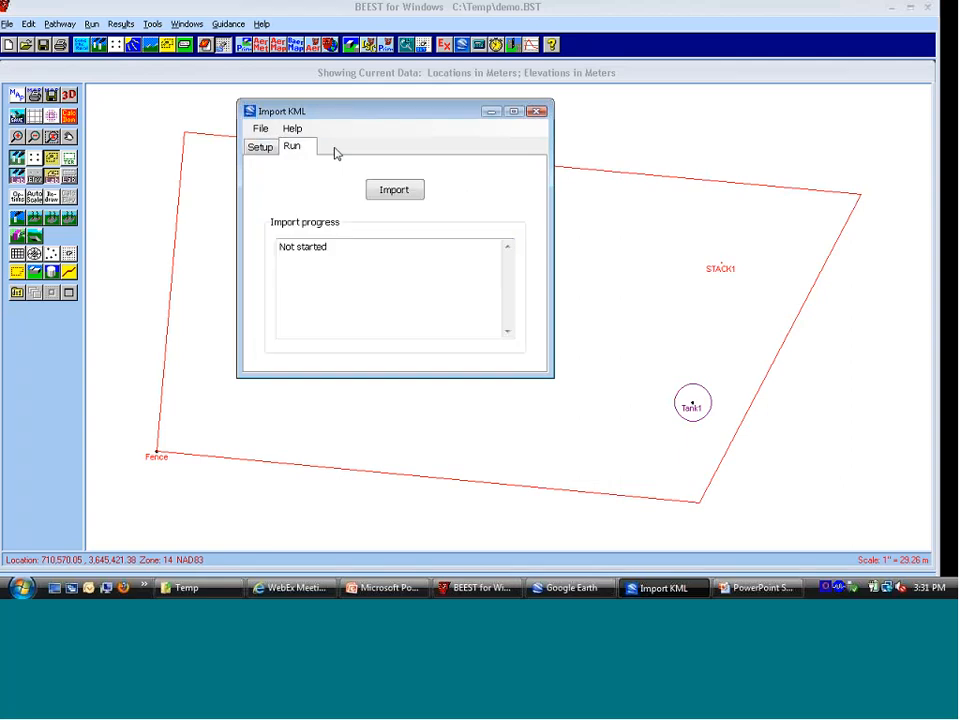
left_click(420, 193)
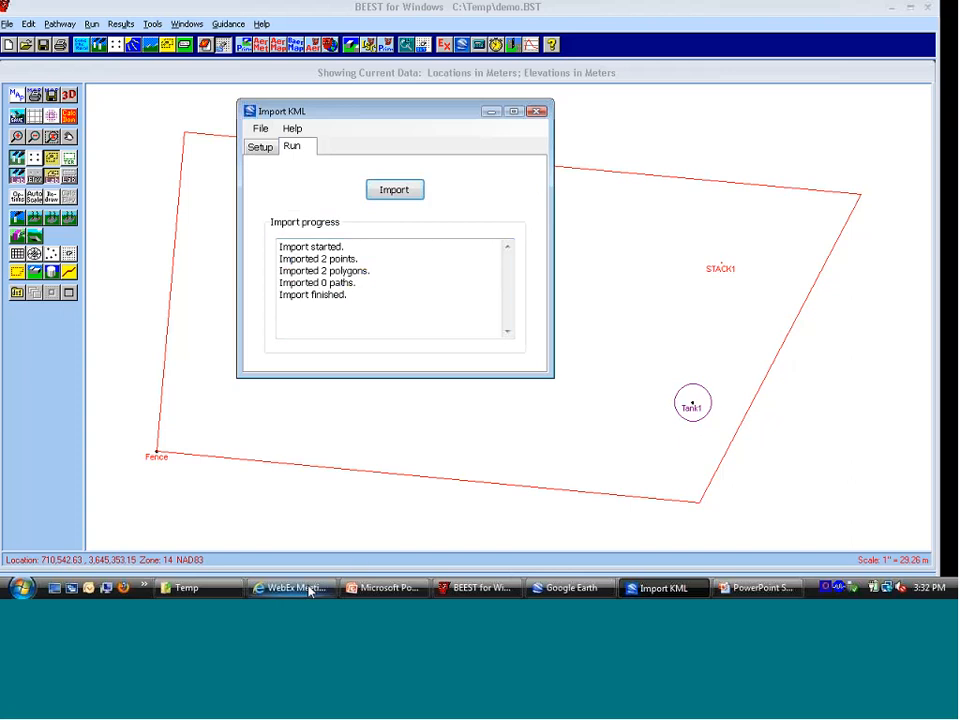
Step: Switch to the PowerPoint presentation and show the "Adding objects to BEEST" slide
left_click(385, 590)
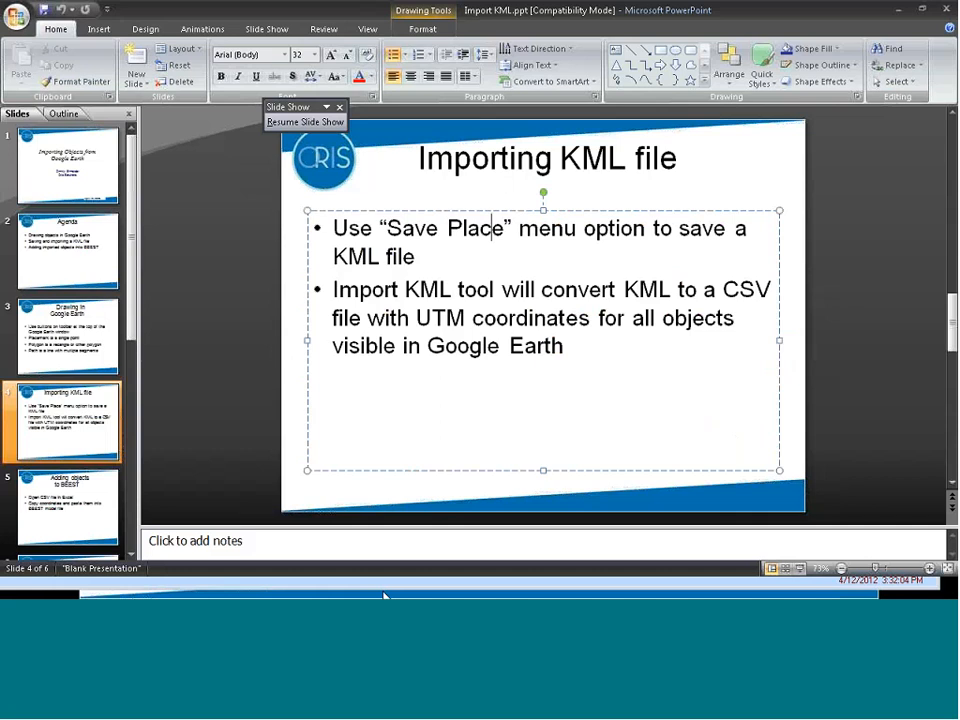
key("alt+Tab")
key("alt+Tab")
key("alt+Tab")
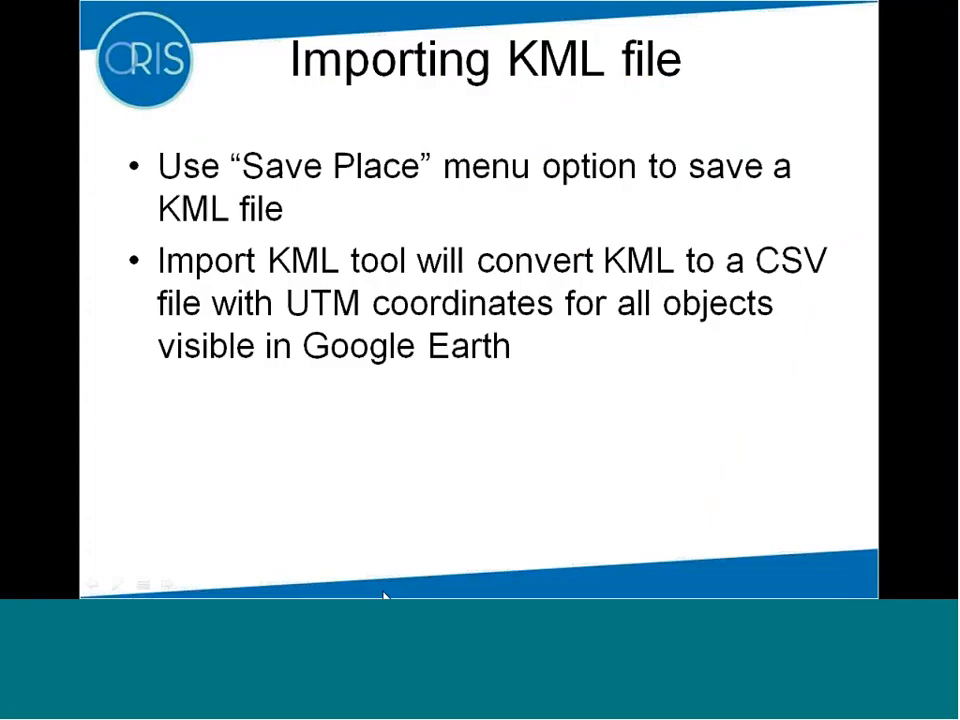
left_click(385, 597)
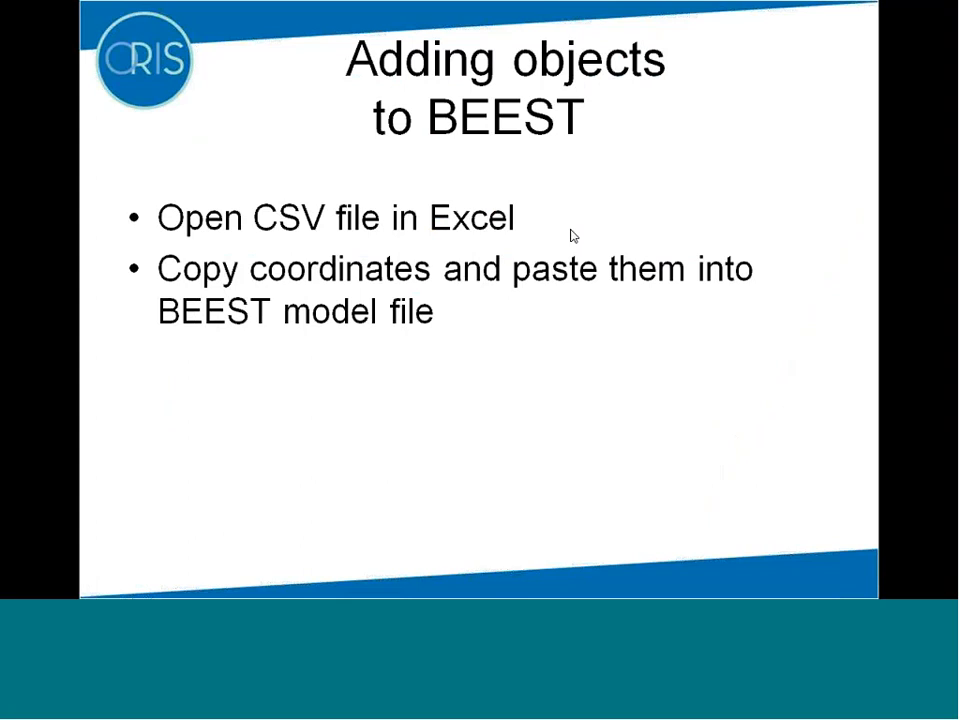
Step: Switch to the C:\Temp folder window, open demo.csv in Excel and maximise its window
key("alt+Tab")
key("alt+Tab")
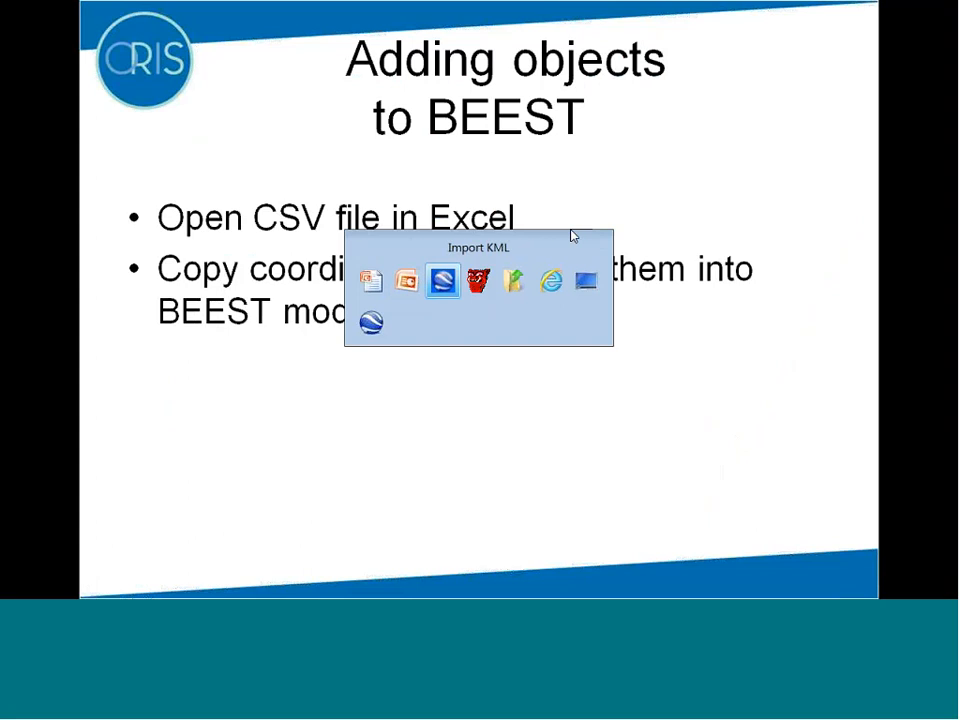
key("alt+Tab")
key("alt+Tab")
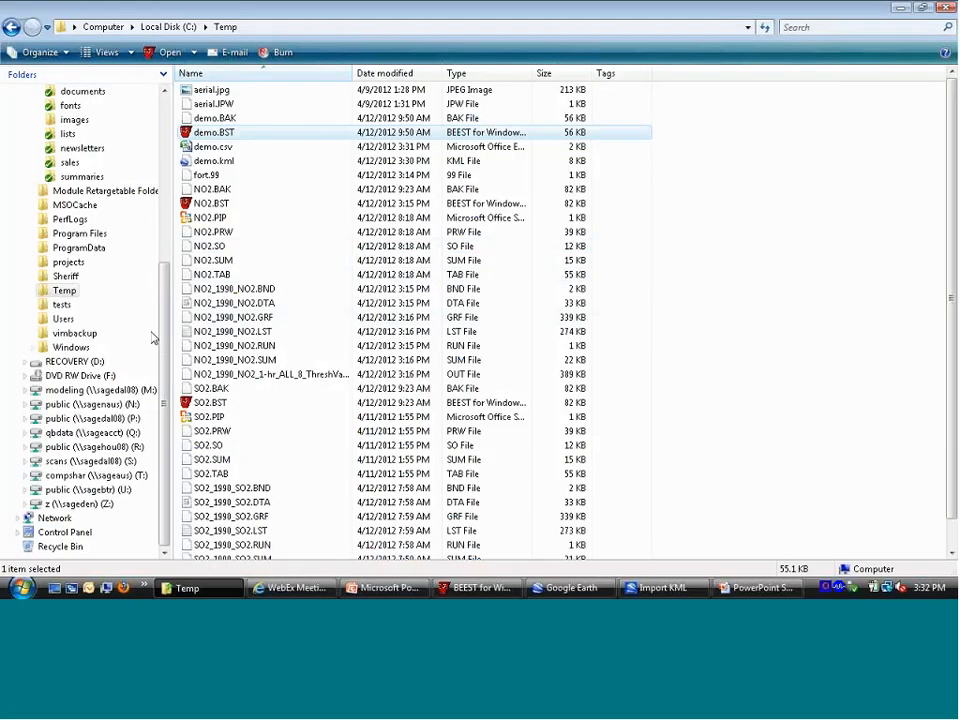
double_click(231, 146)
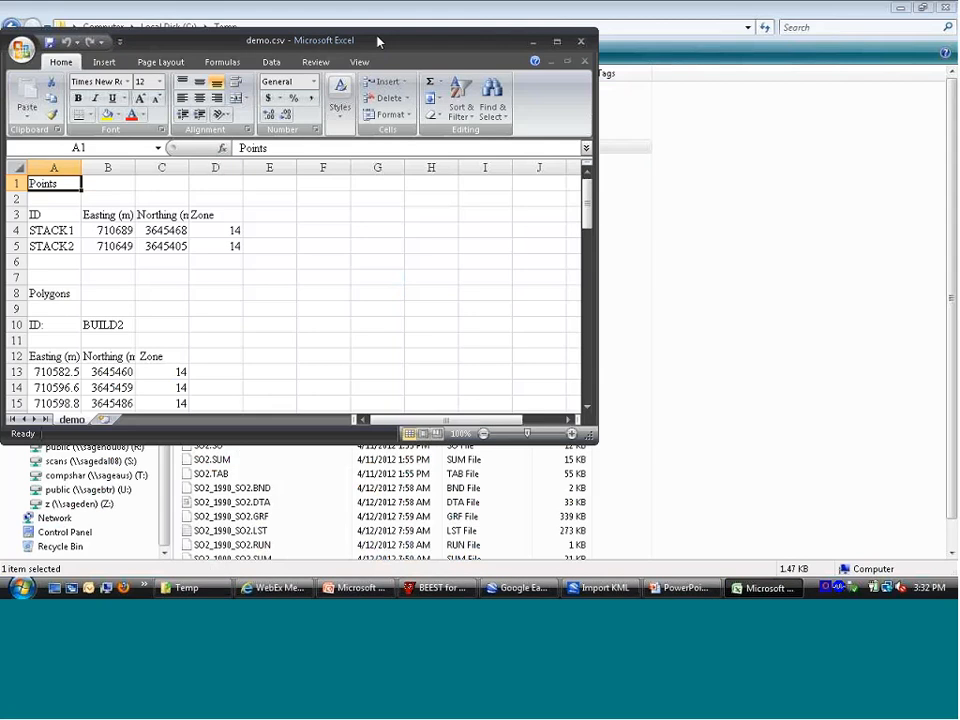
left_click_drag(378, 41, 374, 1)
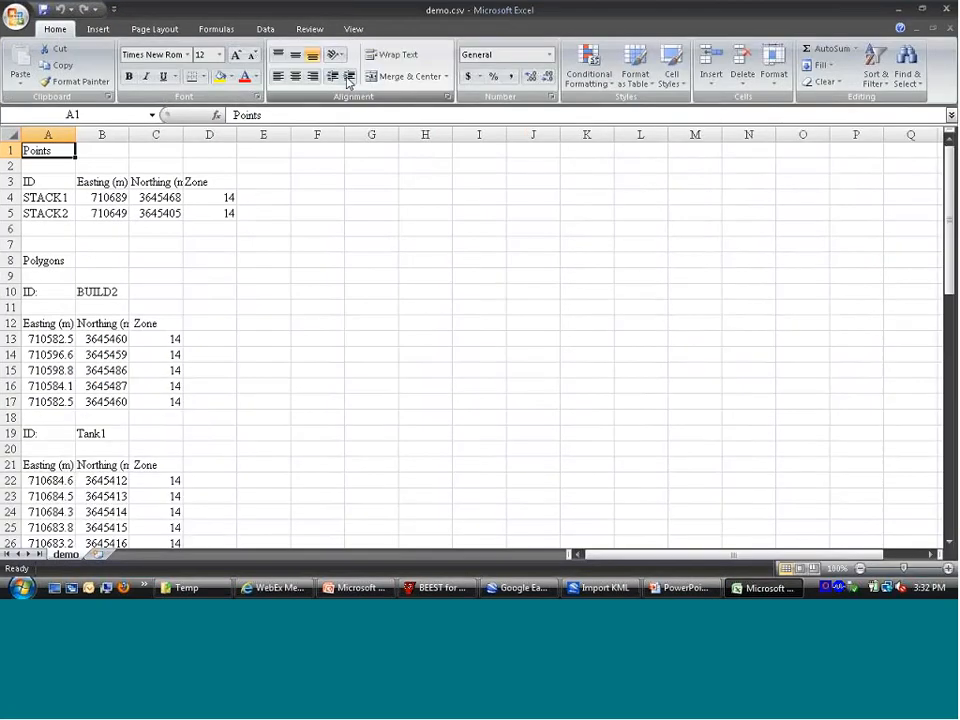
Step: Examine the Points, Polygons and Paths sections of demo.csv, including the stack, BUILD2 and Tank1 coordinates
left_click(200, 197)
key("Left")
key("Left")
key("Left")
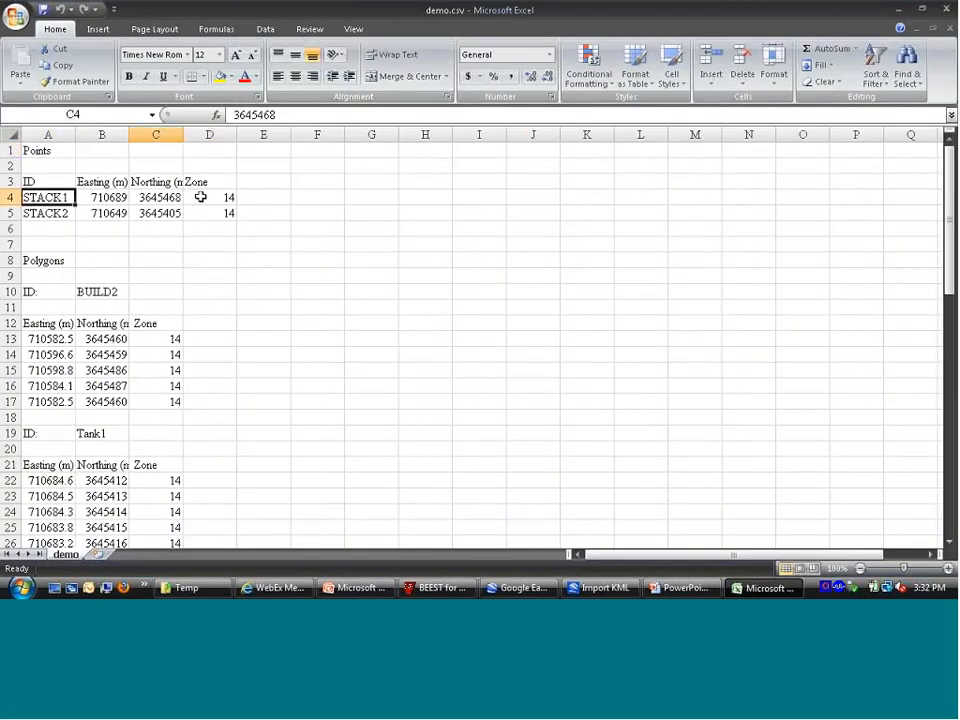
key("Down")
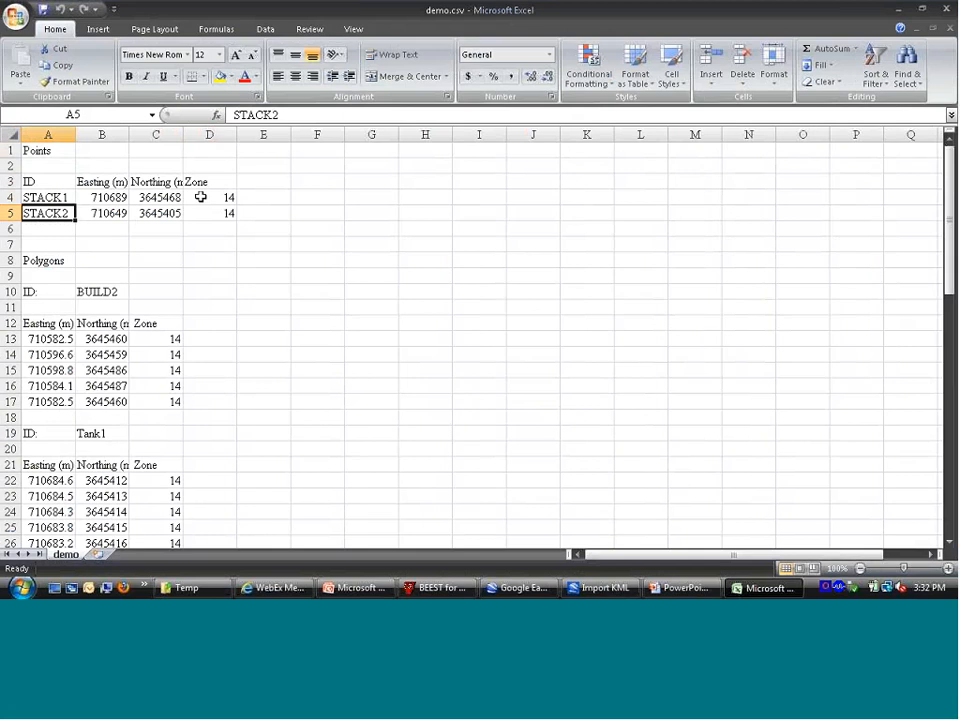
key("Down")
key("Down")
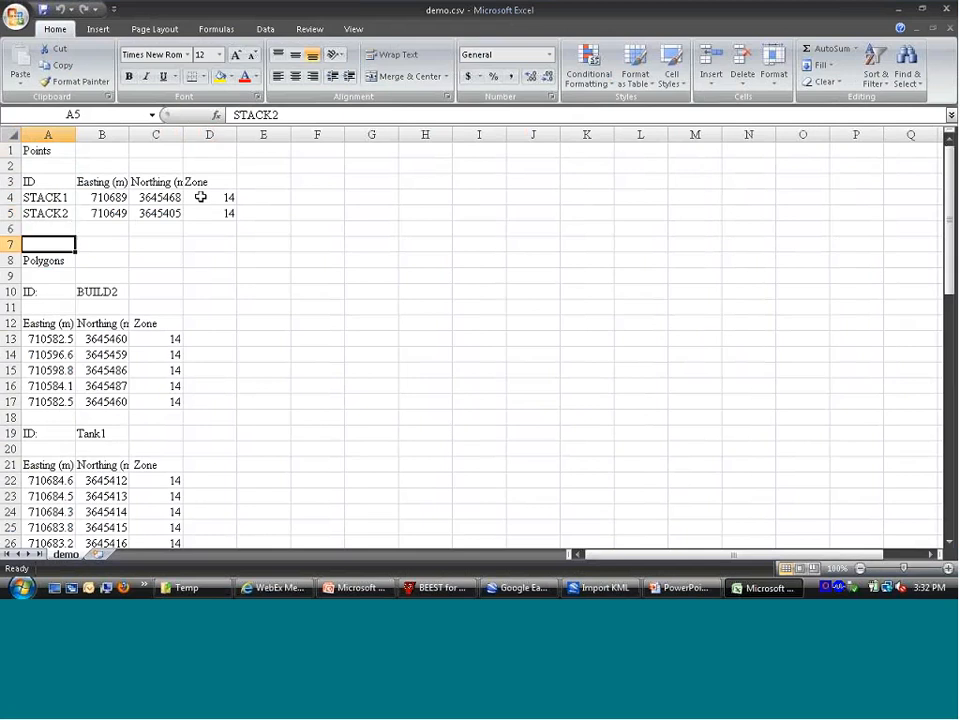
key("Down")
key("Down")
key("Down")
key("Down")
key("Down")
key("Down")
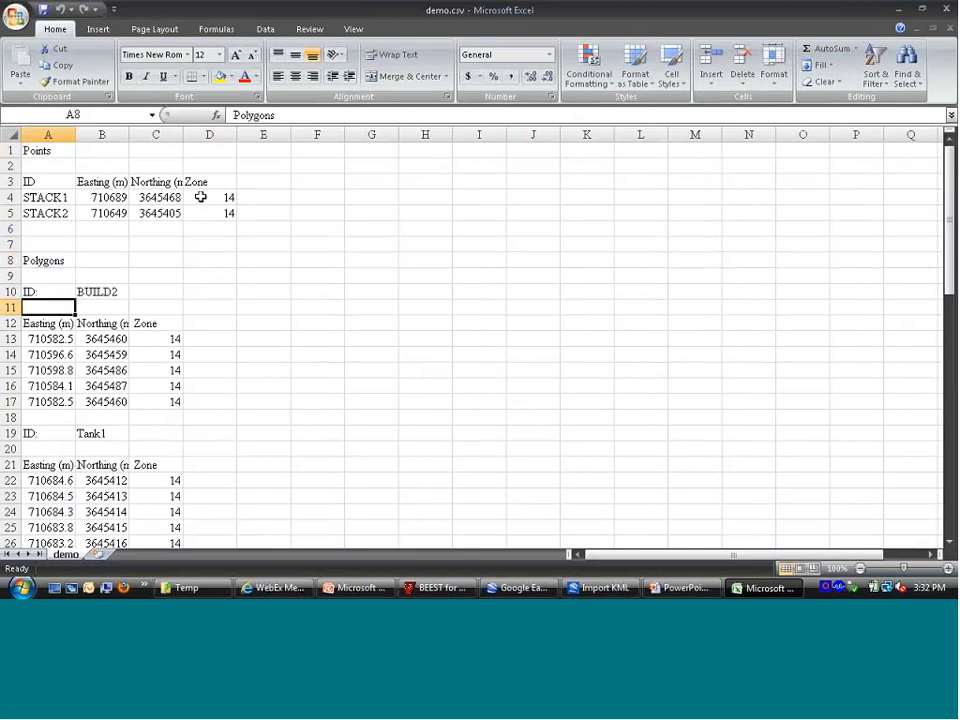
key("Page_Down")
key("Page_Down")
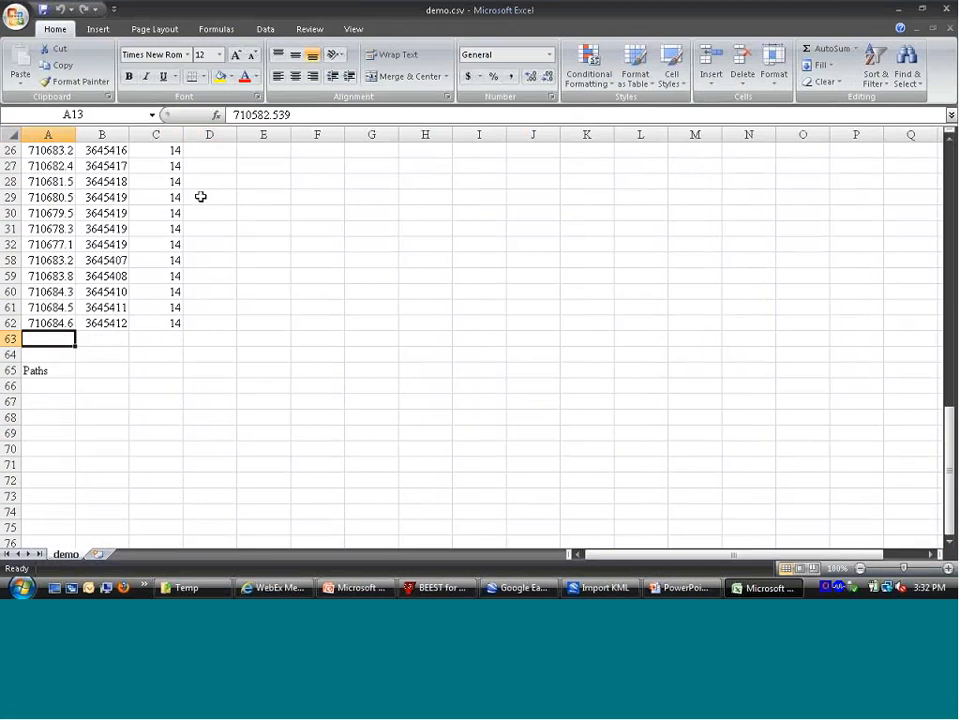
key("Down")
key("Down")
key("Down")
key("Down")
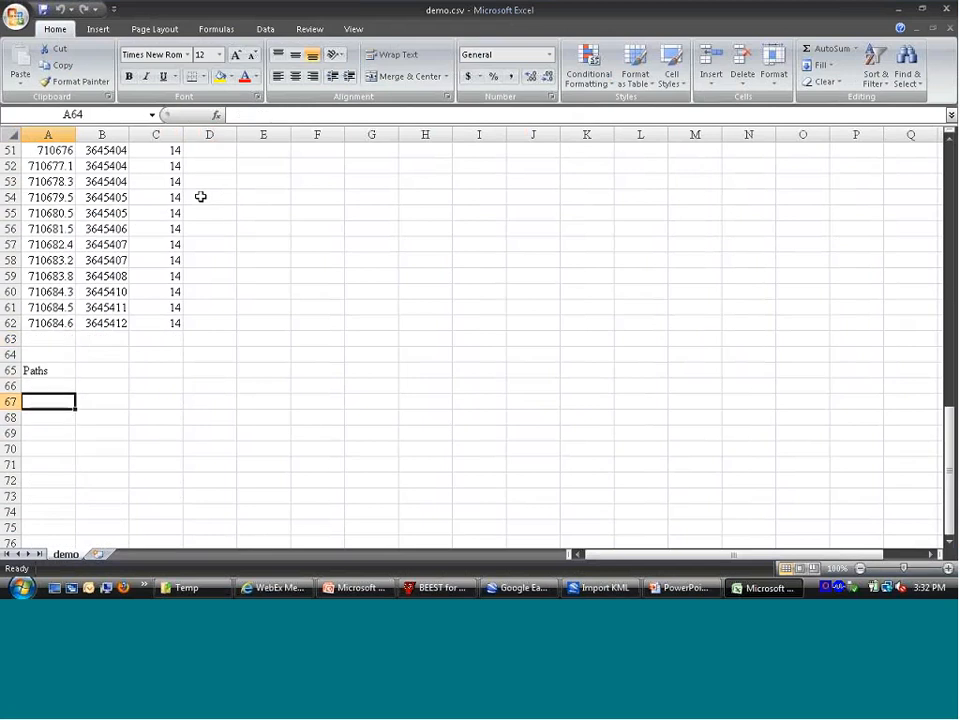
key("Up")
key("Up")
key("Up")
key("Up")
key("Up")
scroll(200, 197, "up", 17)
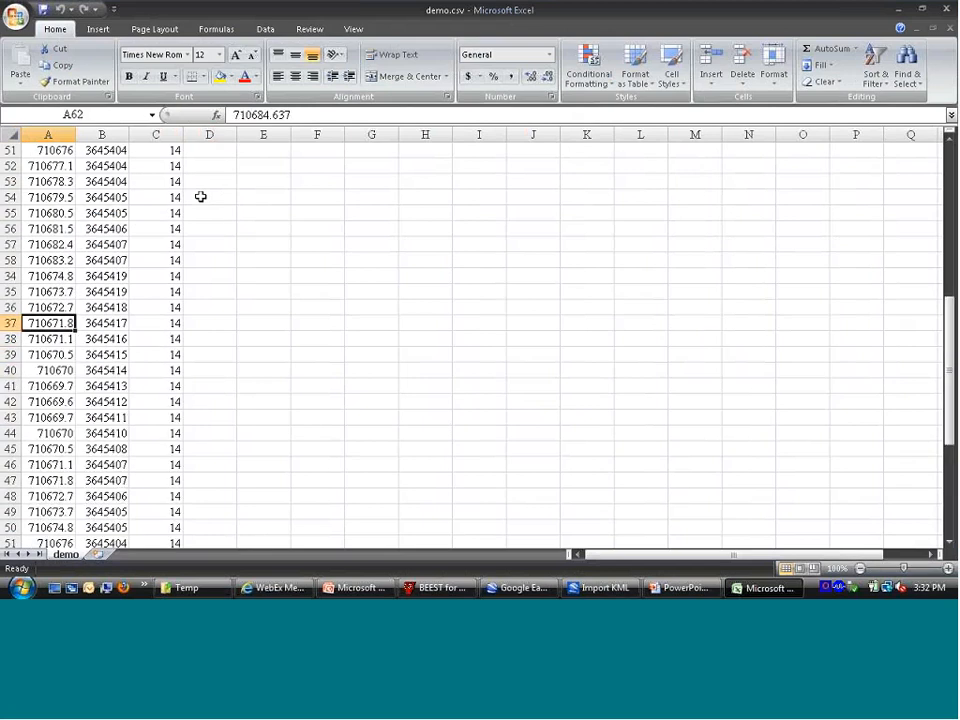
key("Down")
key("Down")
key("Down")
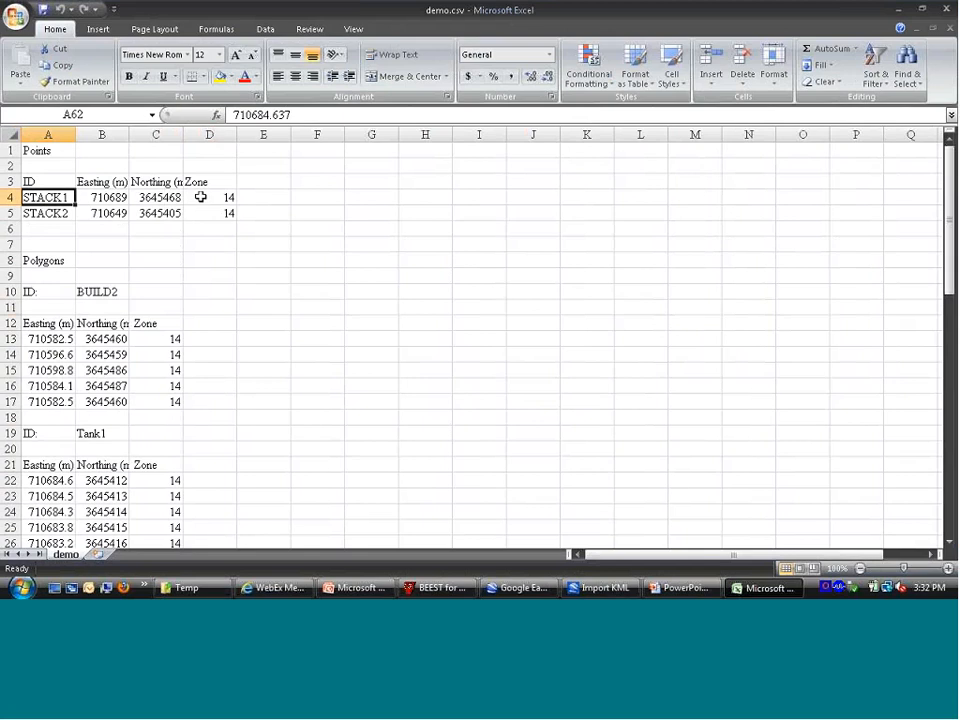
Step: Copy the easting and northing cells of STACK2, B5:C5, from the Points section
key("Right")
key("Down")
key("shift+Right")
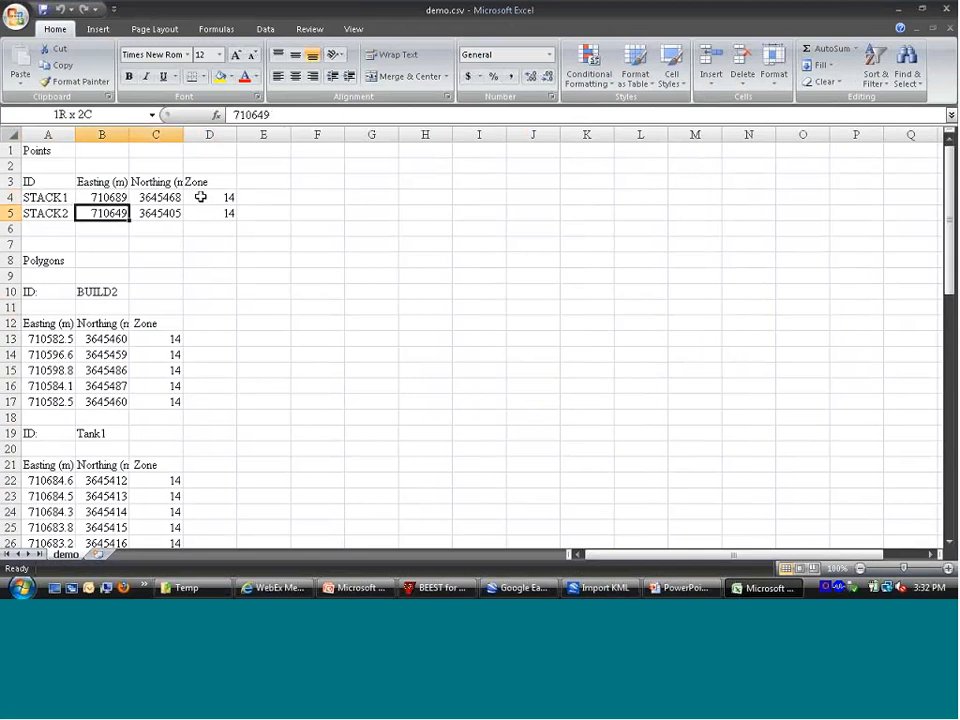
key("ctrl+c")
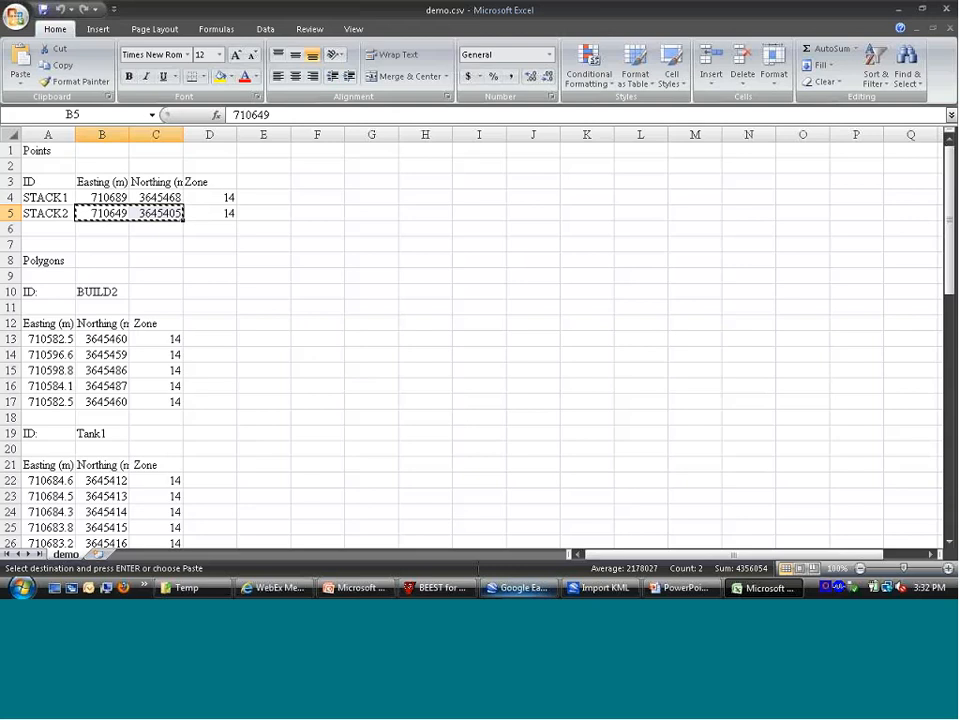
Step: Switch to BEEST for Windows and open the source options' grid view of point sources
key("alt+Tab")
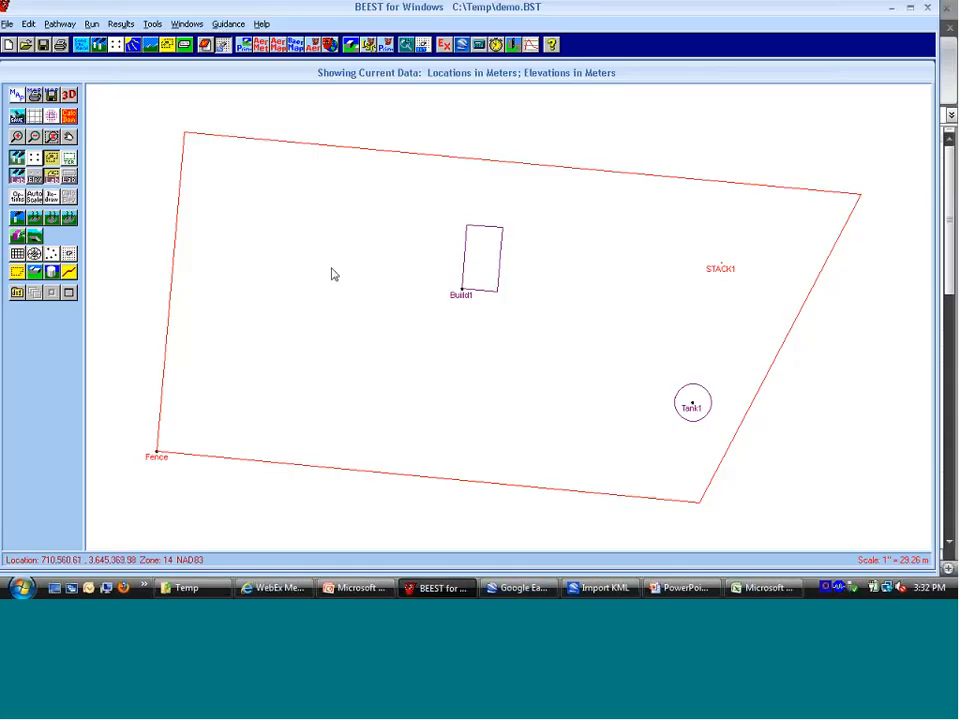
left_click(80, 44)
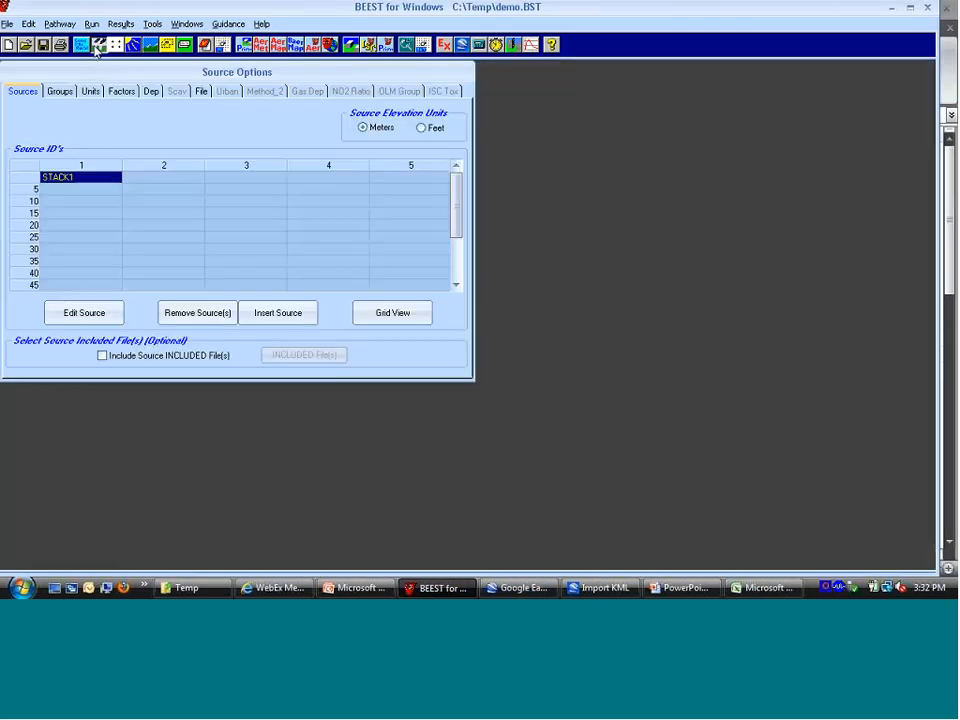
left_click(381, 316)
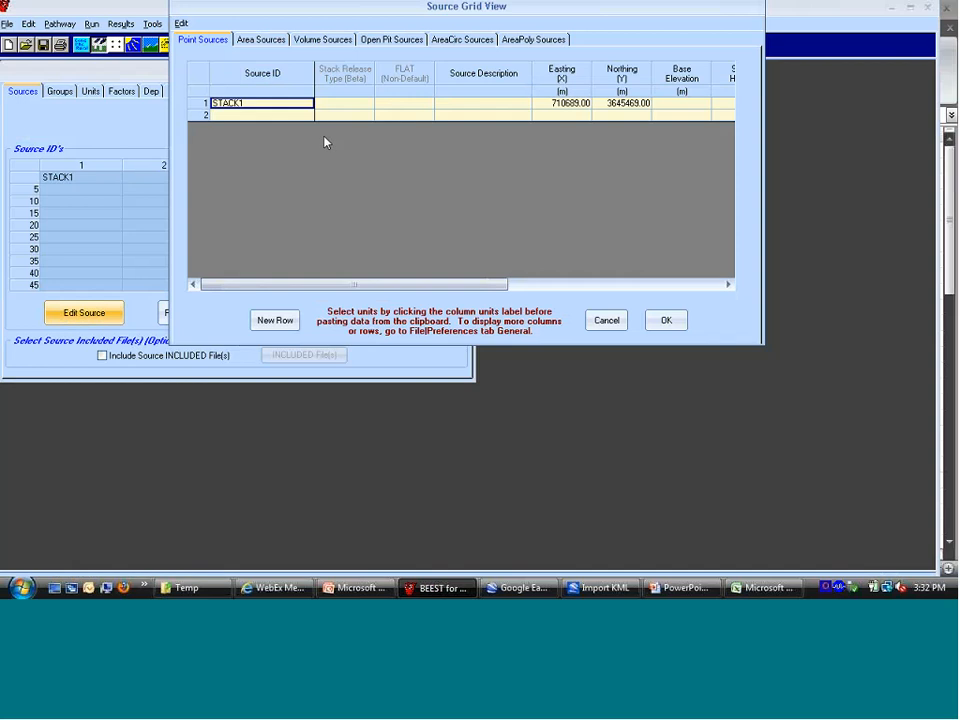
Step: Duplicate the whole STACK1 row into the second row of the point sources grid
key("shift+Right")
key("shift+Right")
key("shift+Right")
key("shift+Right")
key("shift+Right")
key("shift+Right")
key("shift+Right")
key("shift+Right")
key("shift+Right")
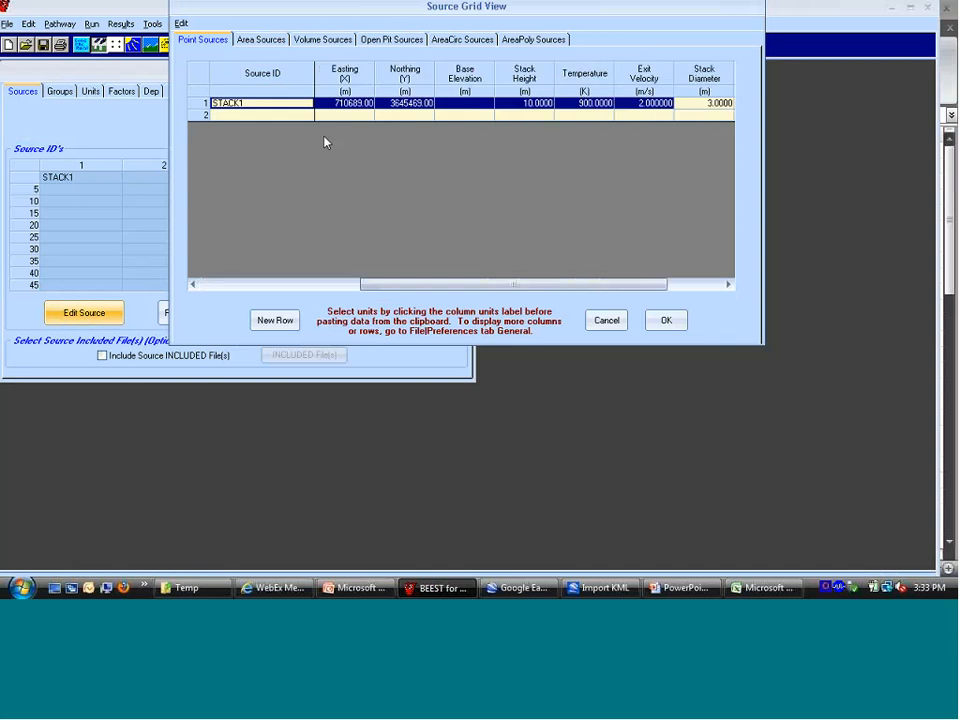
key("shift+Right")
key("shift+Right")
key("ctrl+c")
key("Down")
key("ctrl+v")
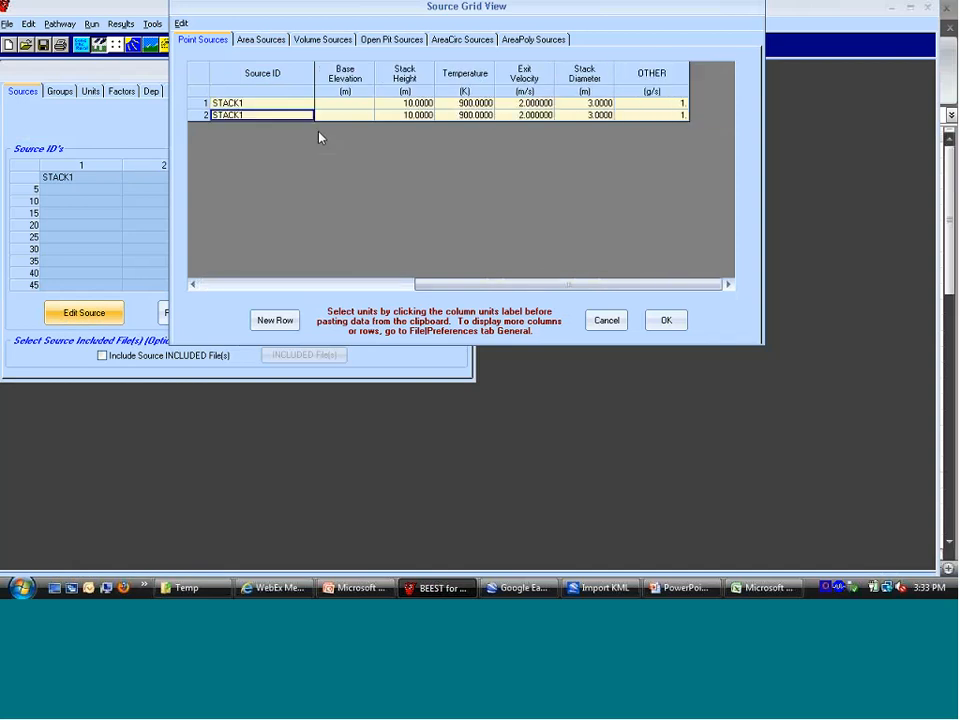
Step: Rename the source in the second row as STACK2
left_click(305, 115)
key("BackSpace")
type("2")
key("Tab")
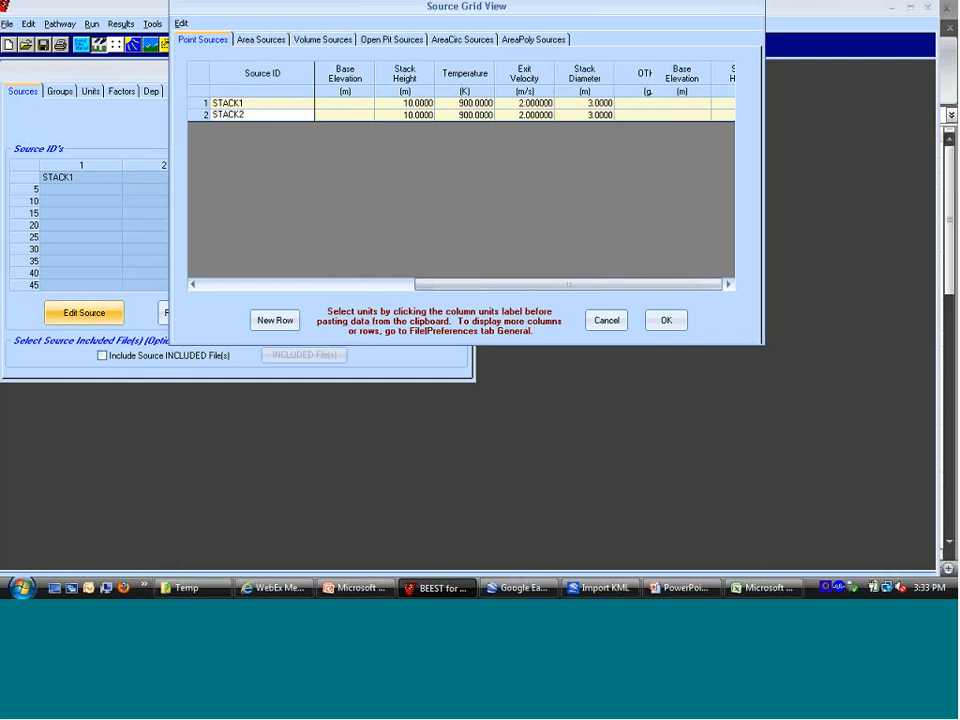
Step: Clear the easting and northing of STACK2 and switch to demo.csv in Excel
left_click(557, 116)
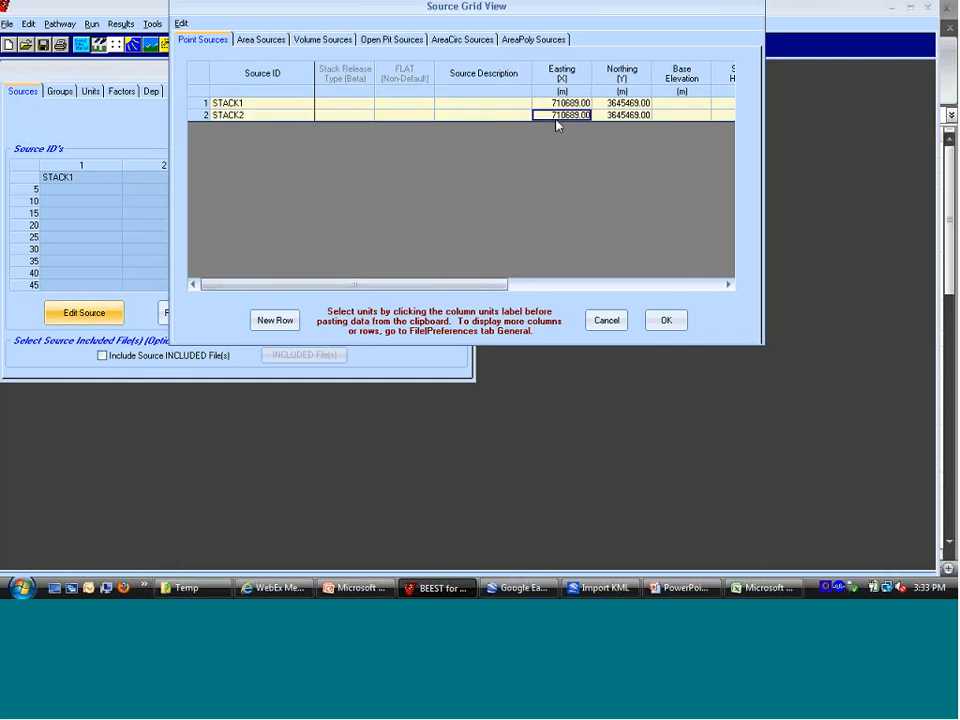
key("shift+Right")
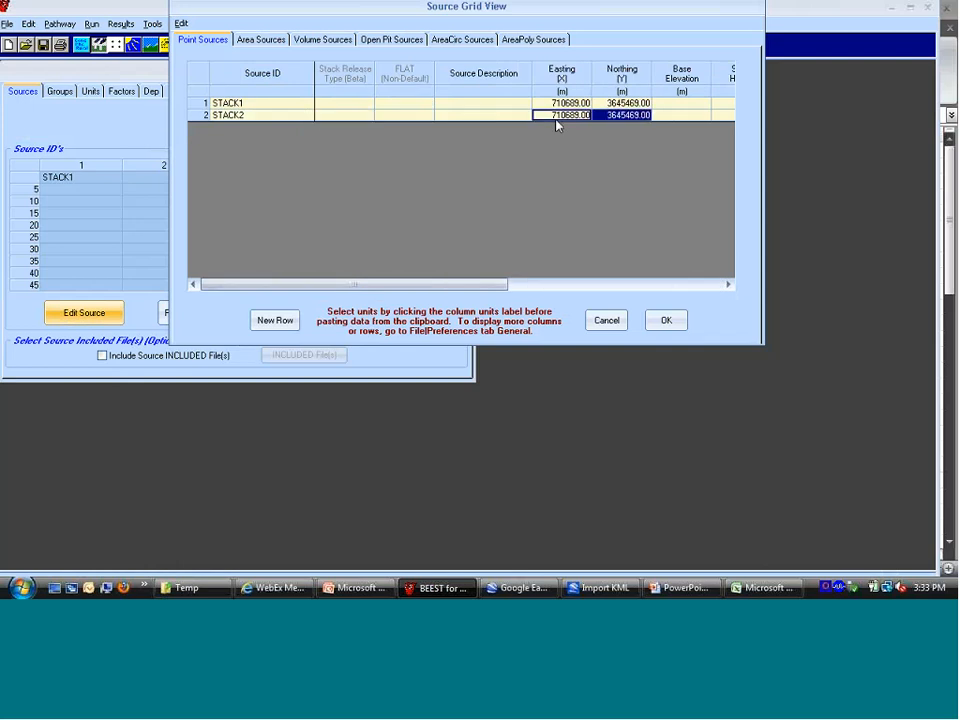
key("ctrl+v")
key("Delete")
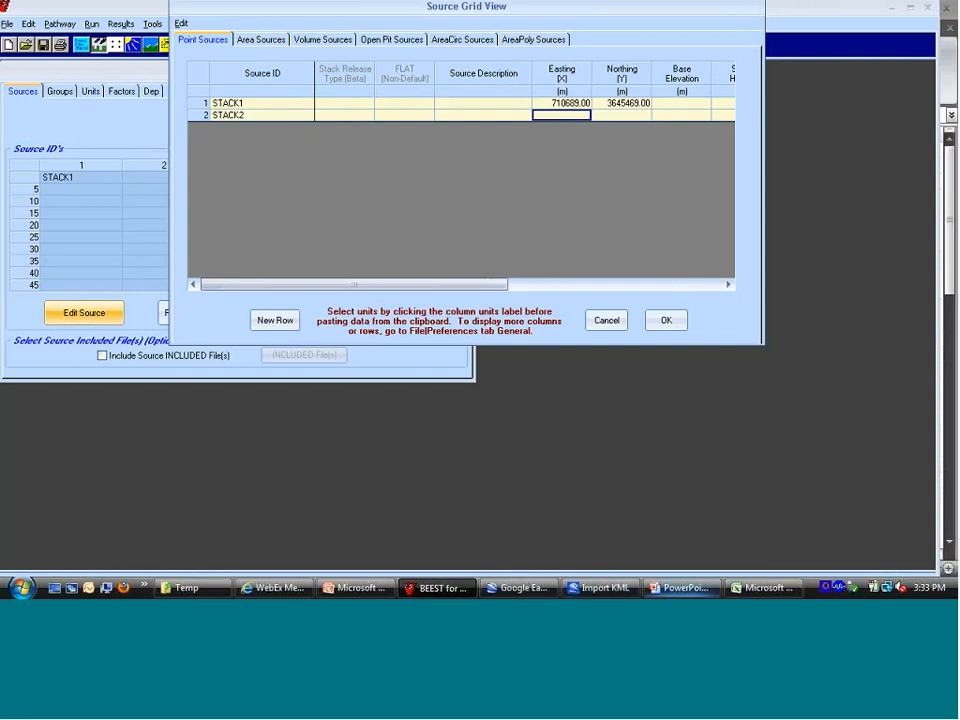
left_click(741, 587)
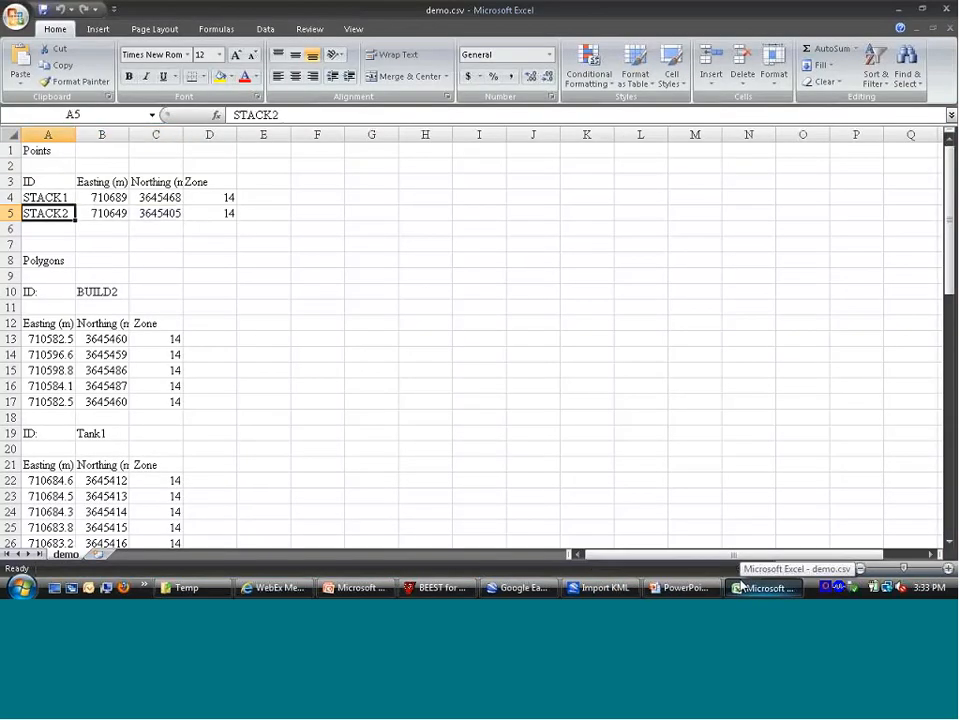
Step: Copy STACK2's easting and northing from demo.csv into the STACK2 row of the BEEST point sources grid and accept the grid
key("ctrl+c")
key("alt+Tab")
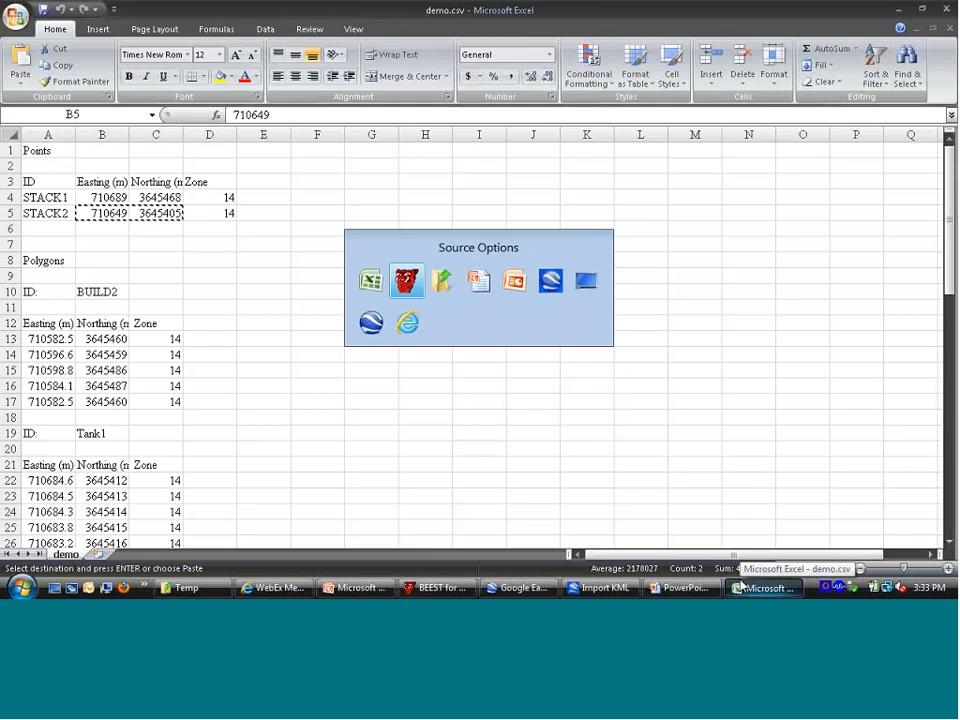
key("ctrl+v")
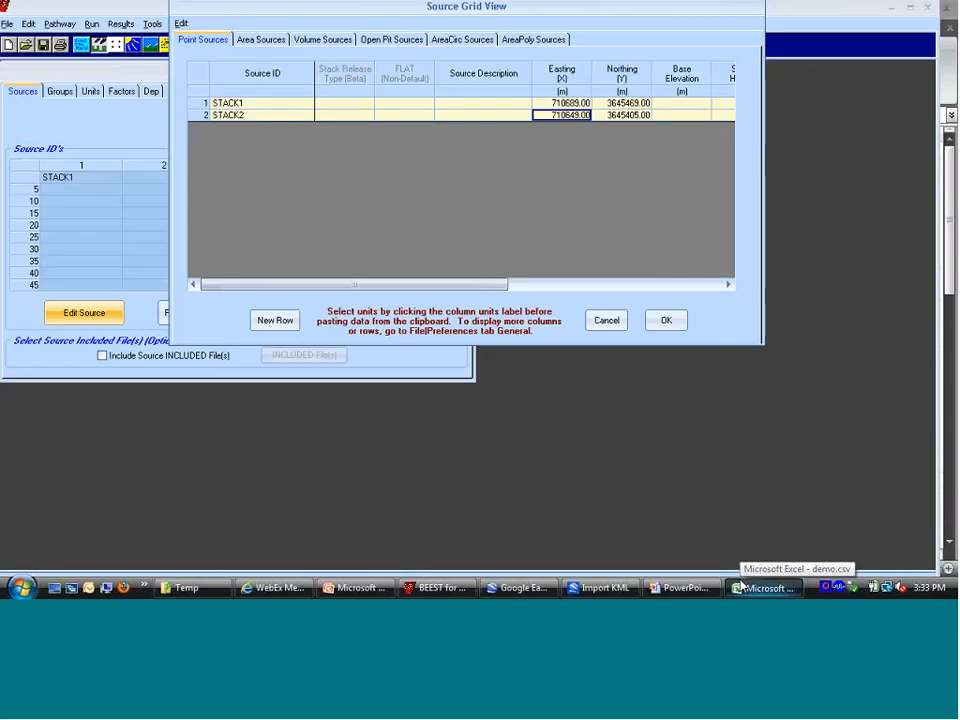
left_click(666, 320)
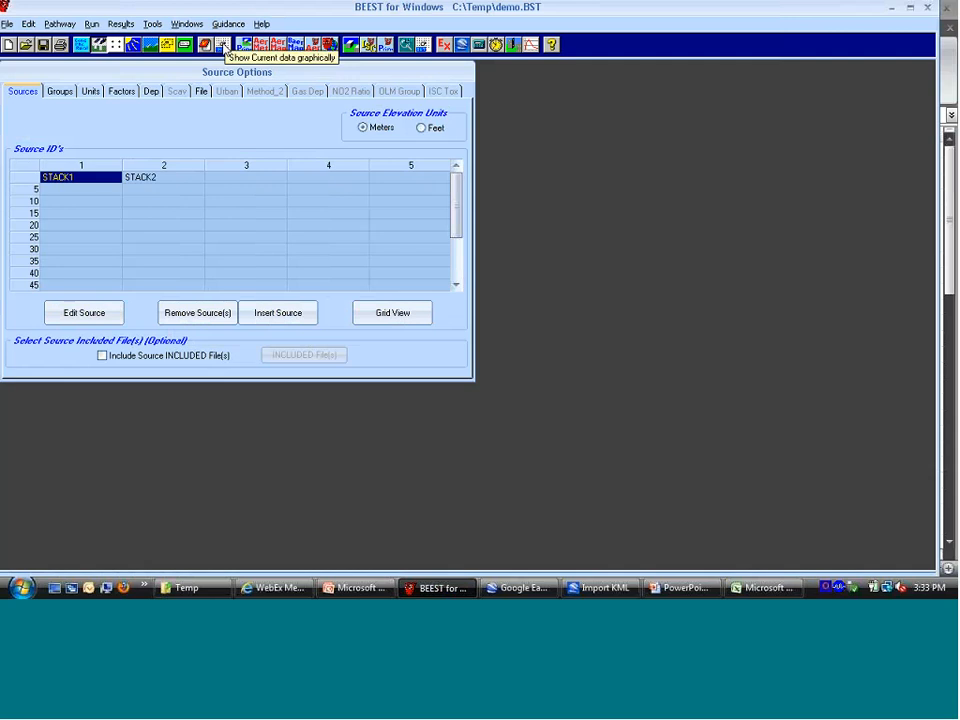
Step: Show the current model data graphically and open the building beside STACK1 and Tank1 for editing its tiers and corners
left_click(224, 45)
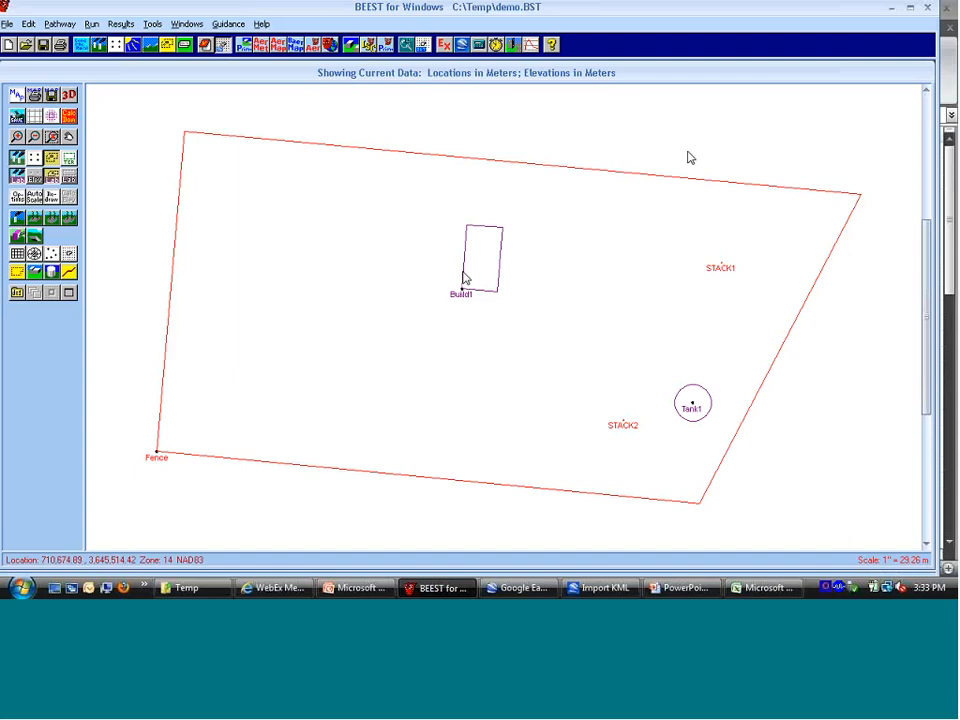
mouse_move(463, 293)
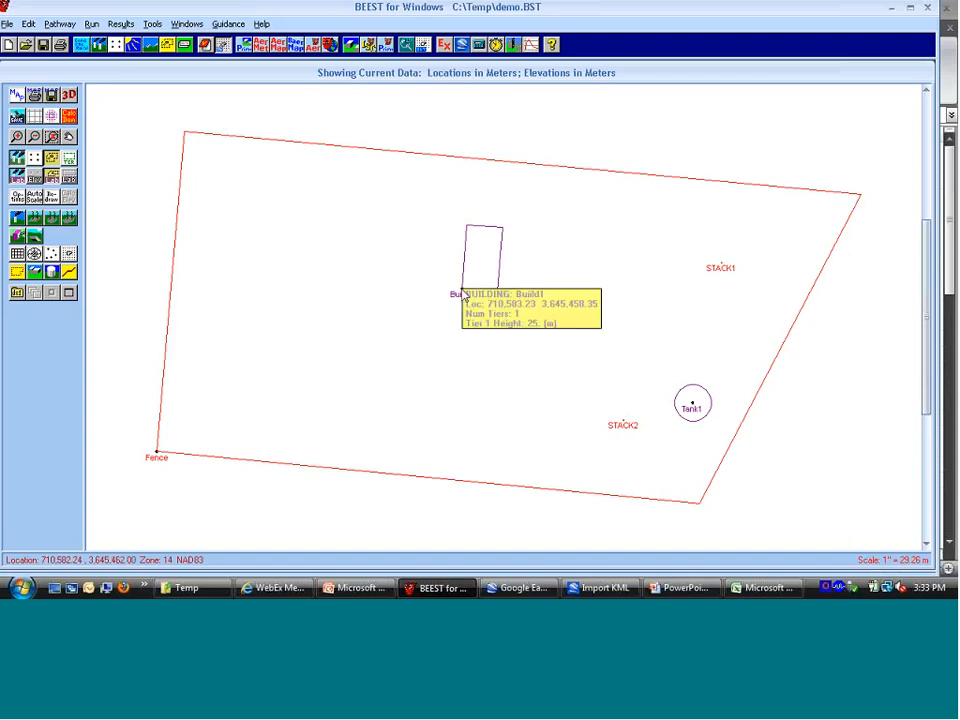
right_click(463, 294)
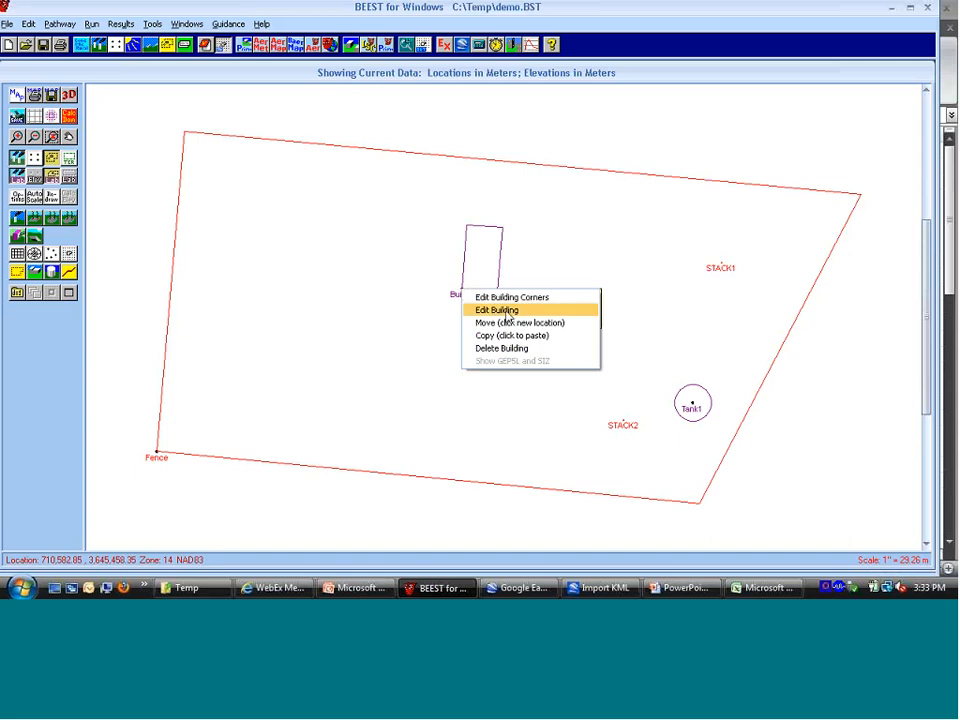
left_click(542, 312)
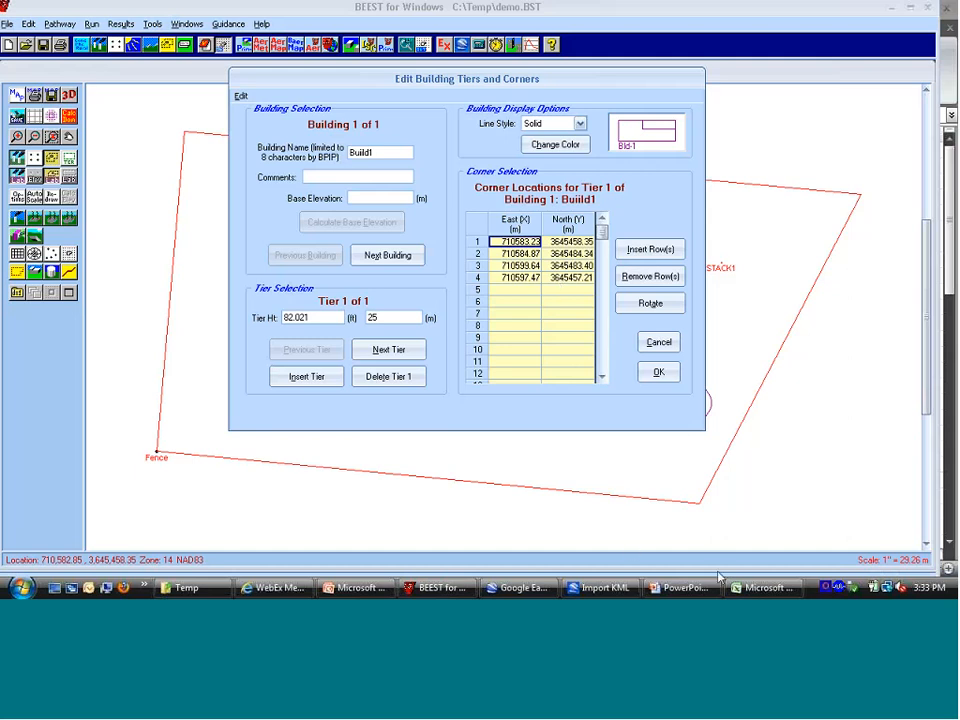
Step: Switch to demo.csv in Excel and copy BUILD2's first four corner eastings and northings, cells A13:B16
left_click(762, 588)
key("Down")
key("Down")
key("Down")
key("Down")
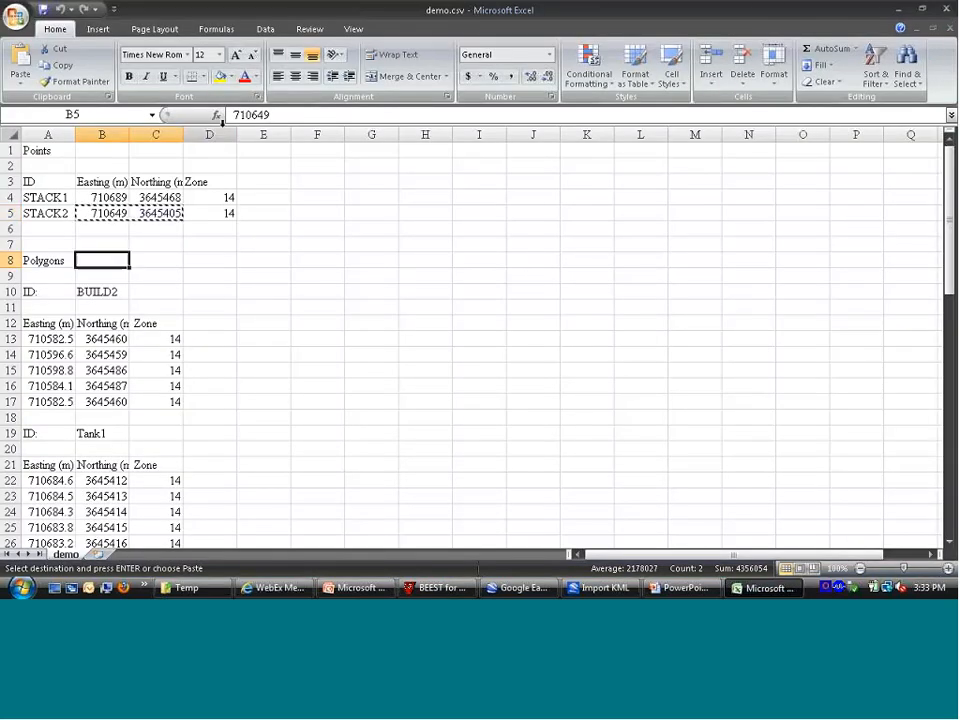
key("Left")
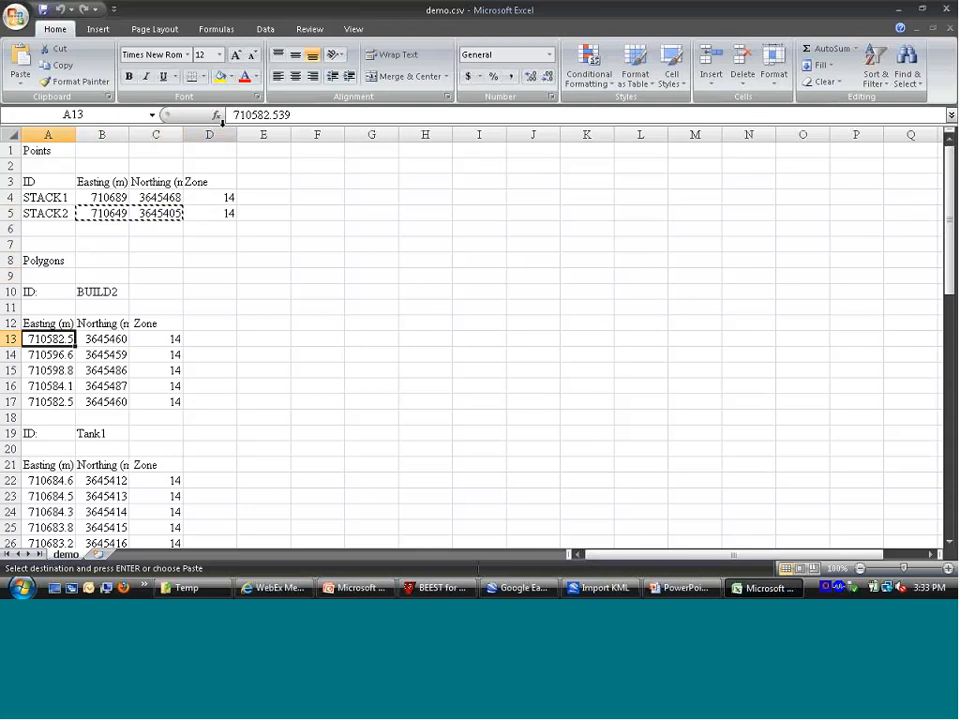
key("shift+Right")
key("shift+Down")
key("shift+Down")
key("shift+Down")
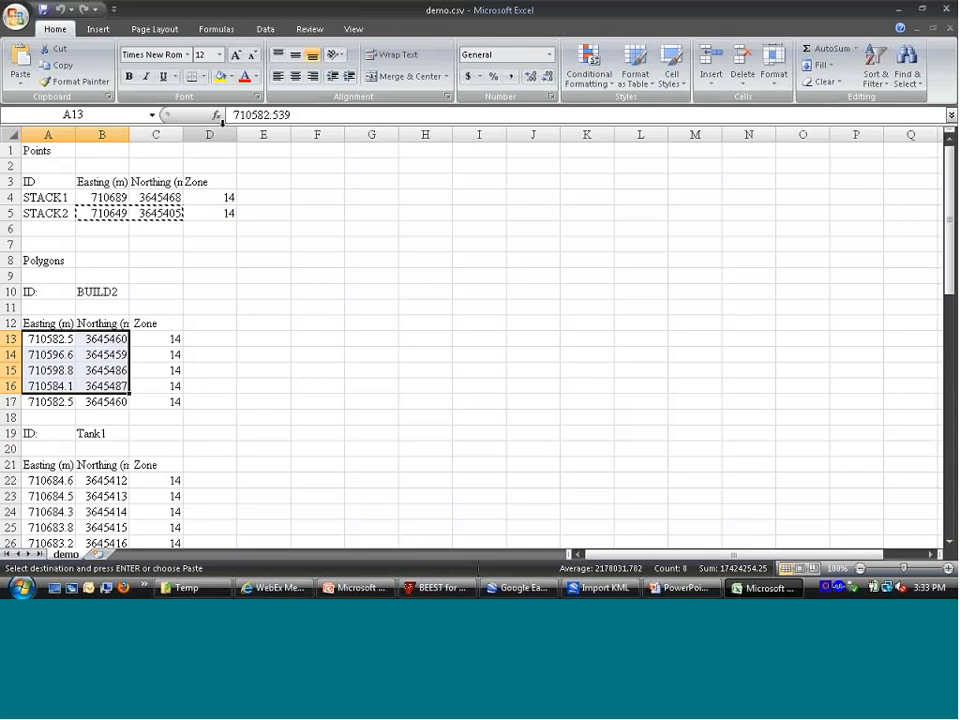
key("ctrl+c")
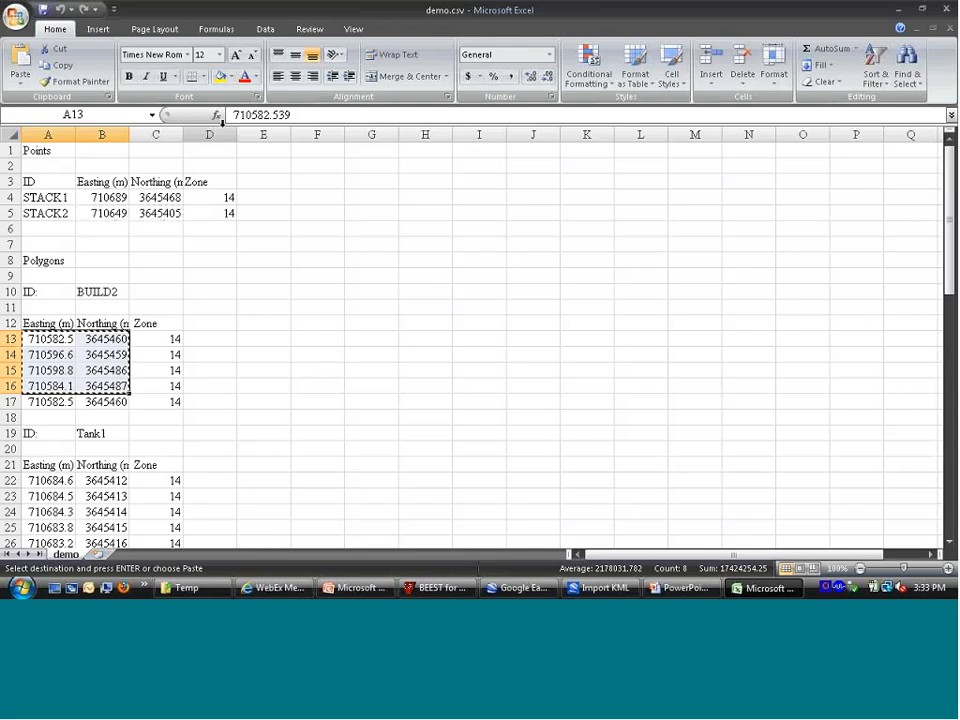
Step: Return to BEEST, paste the copied coordinates over the building's four corner locations, accept them, and save the model file
key("alt+Tab")
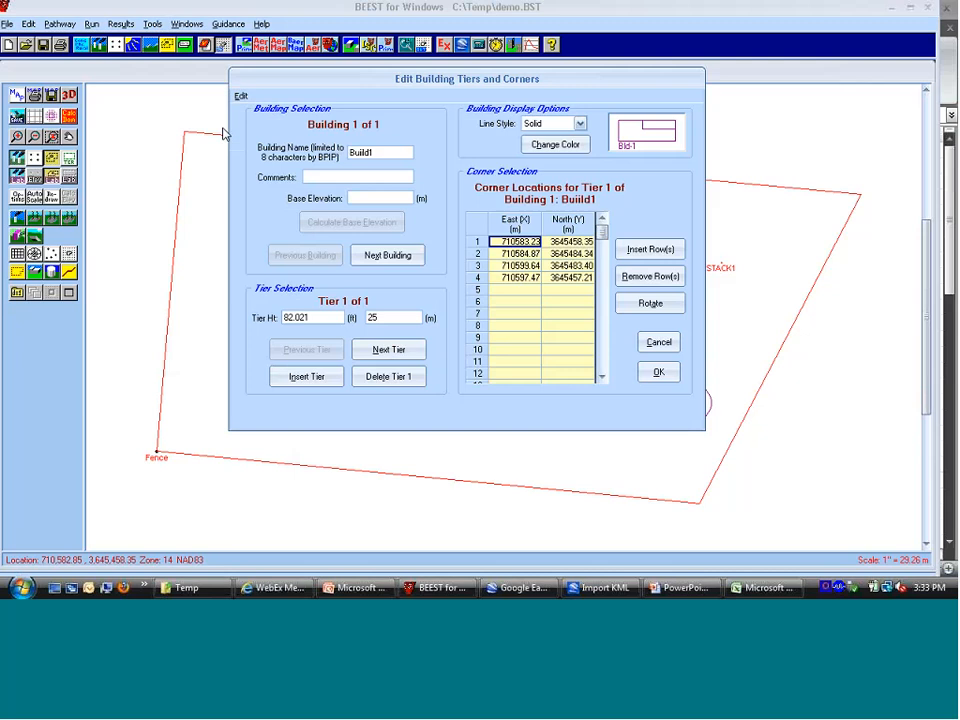
key("ctrl+v")
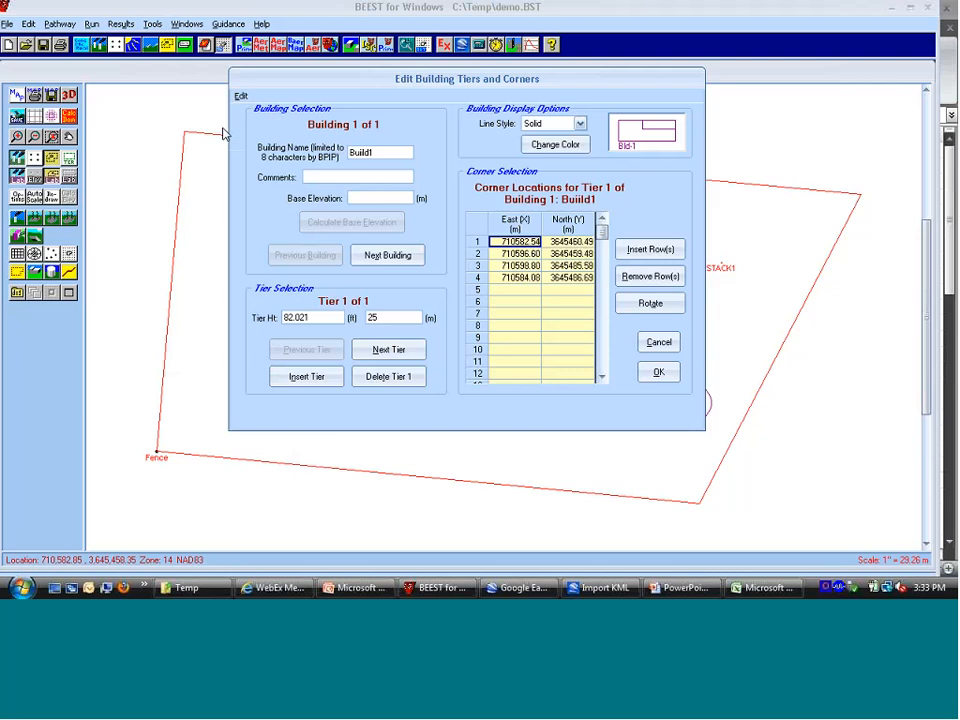
left_click(652, 374)
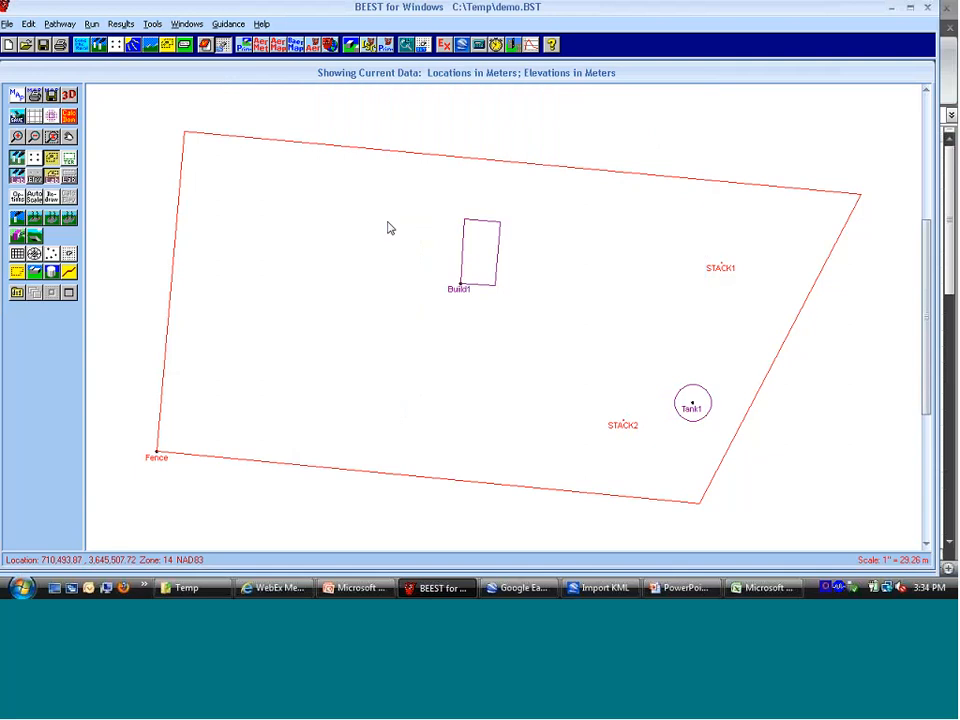
left_click(45, 46)
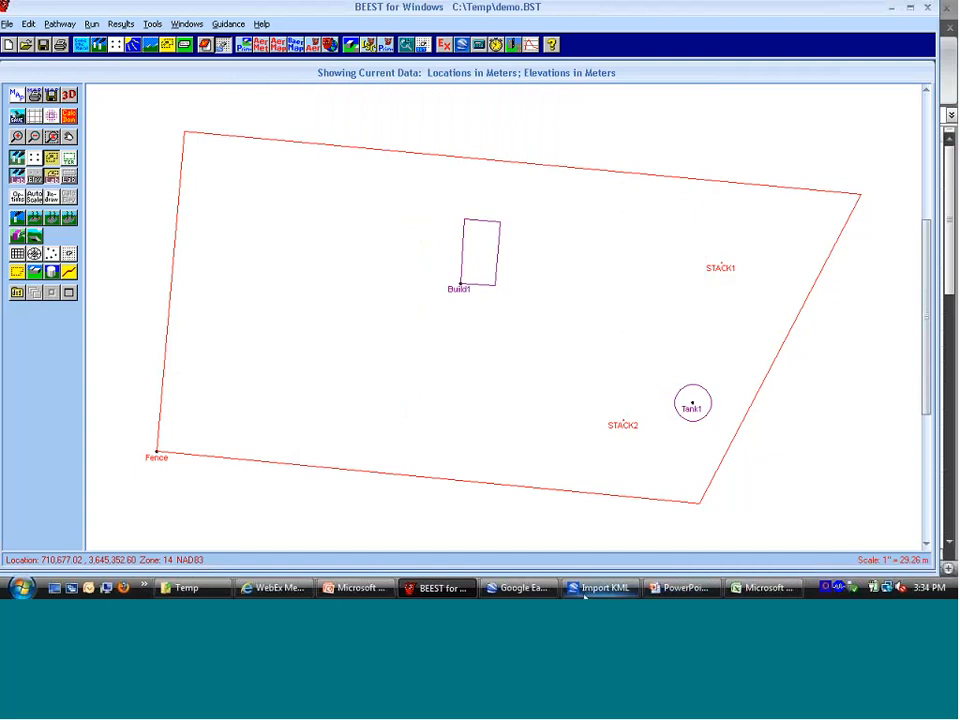
Step: Review the drawn objects in Google Earth, the import progress in Import KML, and the coordinates in Excel
left_click(545, 588)
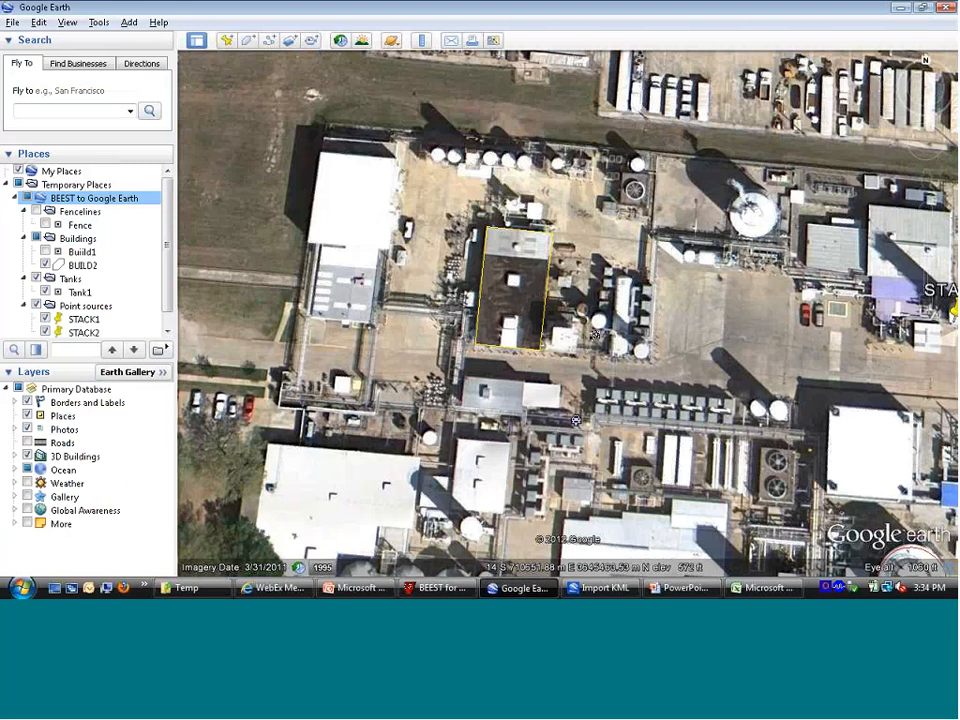
left_click_drag(789, 342, 717, 329)
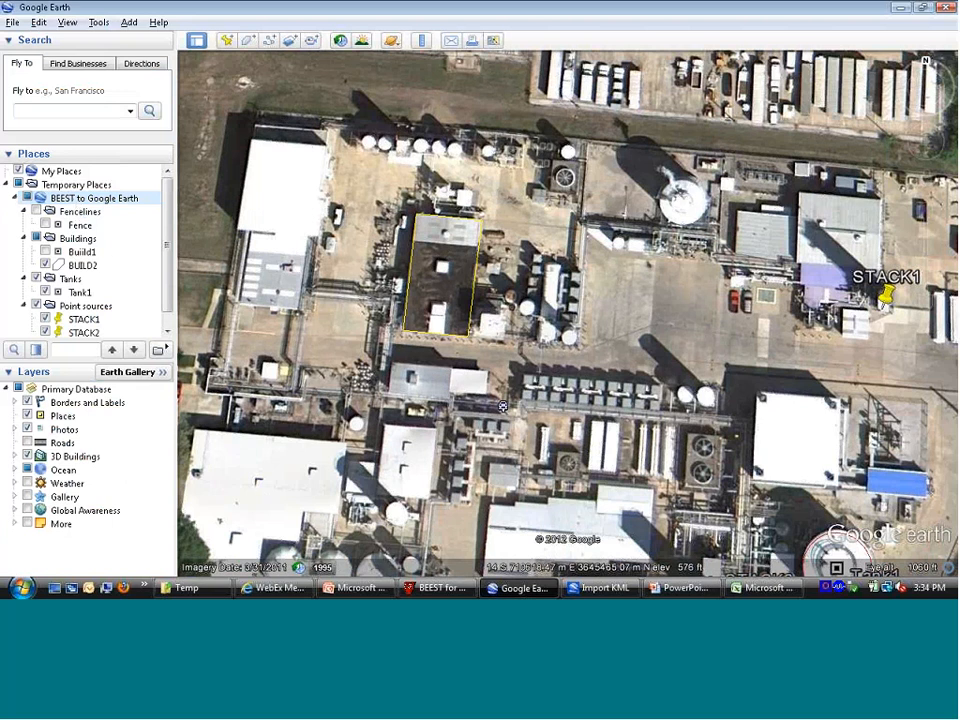
left_click(598, 588)
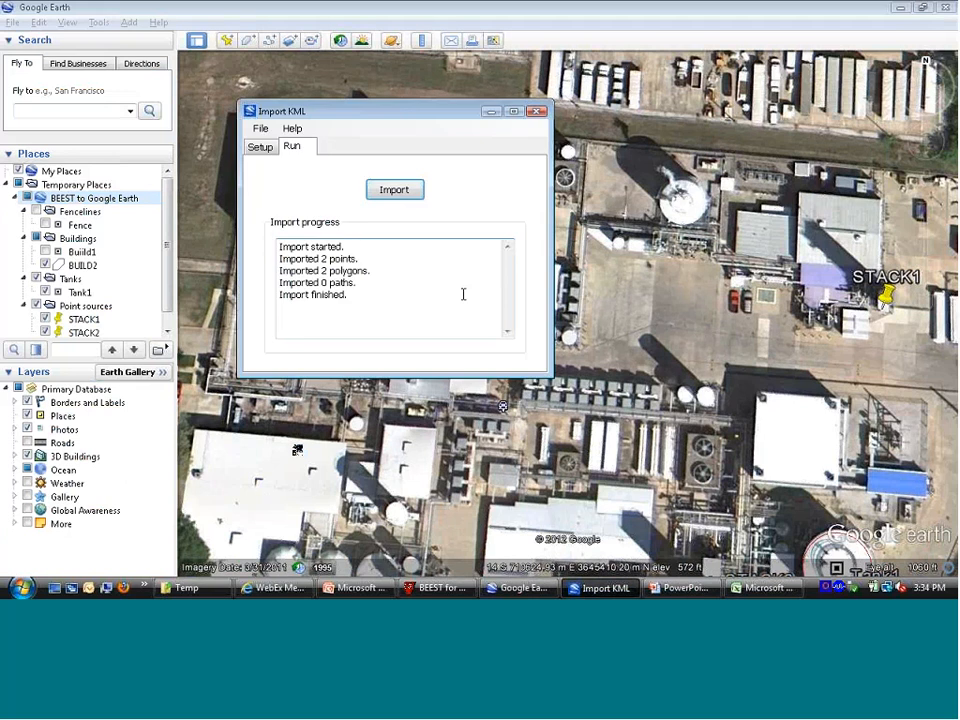
left_click(433, 268)
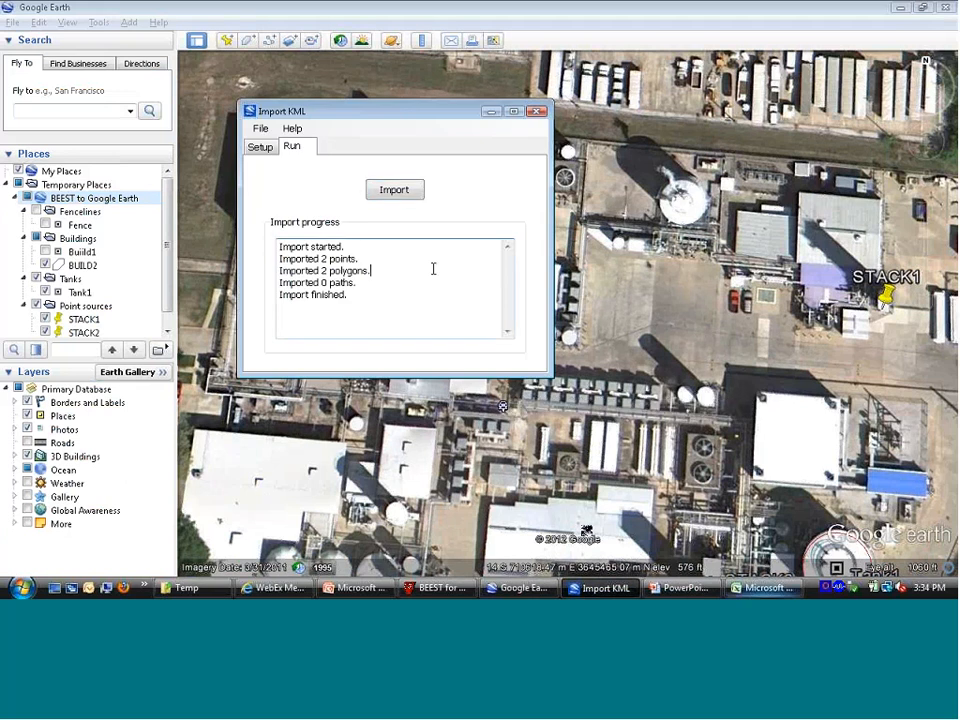
key("alt+Tab")
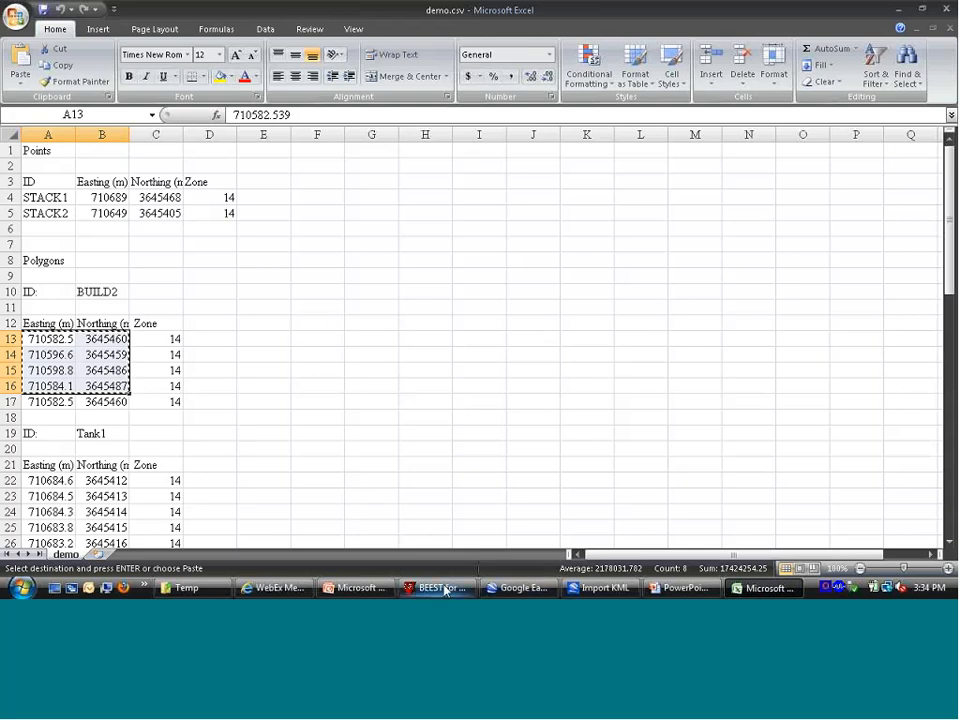
Step: Switch to Import KML.ppt in PowerPoint, go to the "Adding objects to BEEST" slide, and cycle through the other open windows
left_click(358, 587)
key("Page_Down")
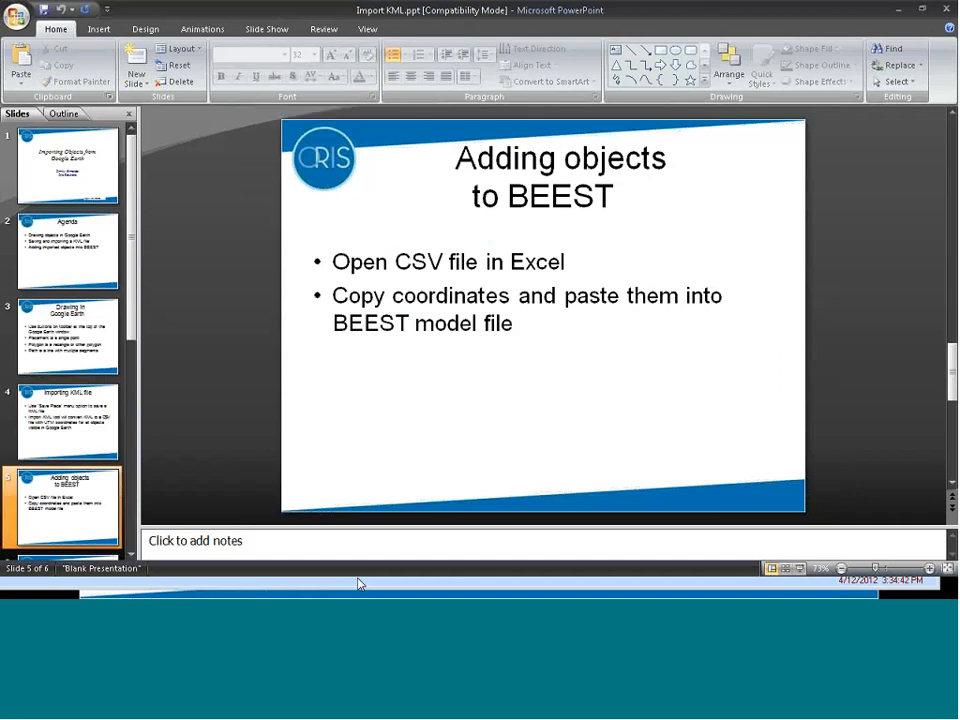
key("alt+Tab")
key("alt+Tab")
key("alt+Tab")
key("alt+Tab")
key("alt+Tab")
key("alt+Tab")
key("alt+Tab")
key("alt+Tab")
key("alt+Tab")
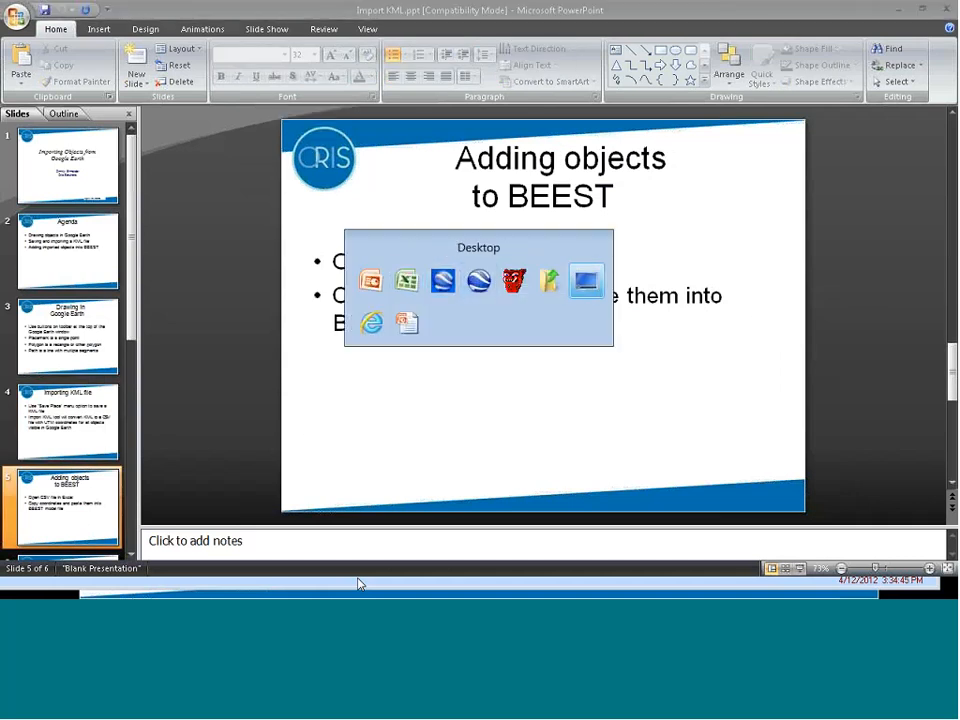